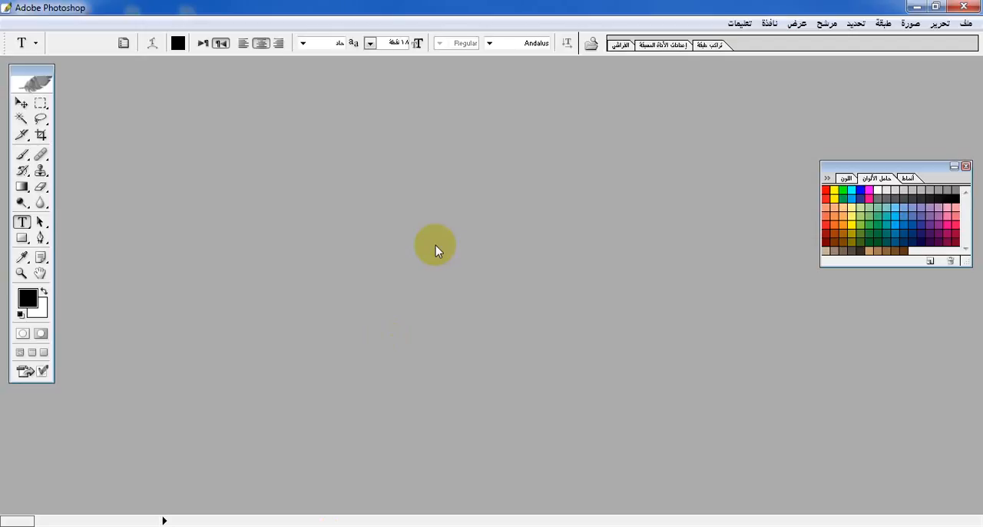
Start opening an existing file and look through the Desktop contents for the image
left_click(967, 23)
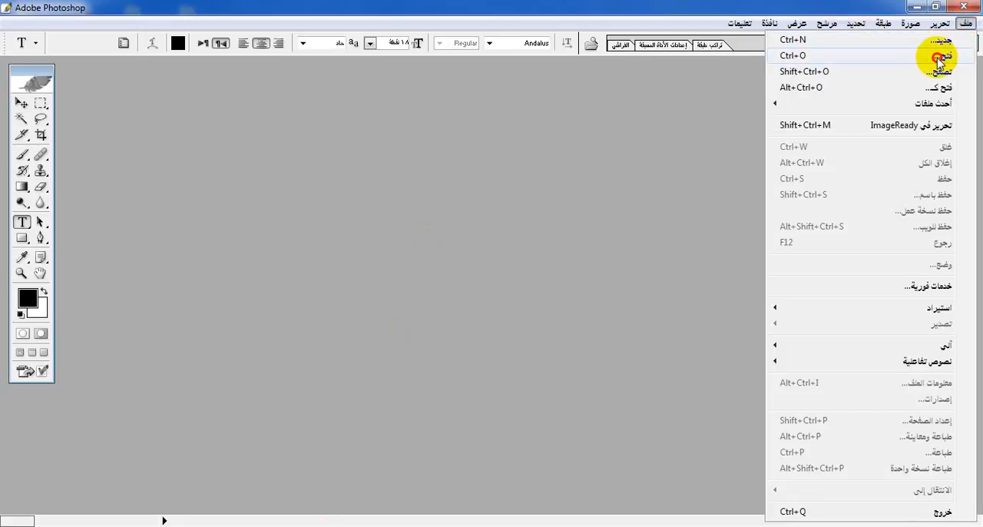
left_click(731, 91)
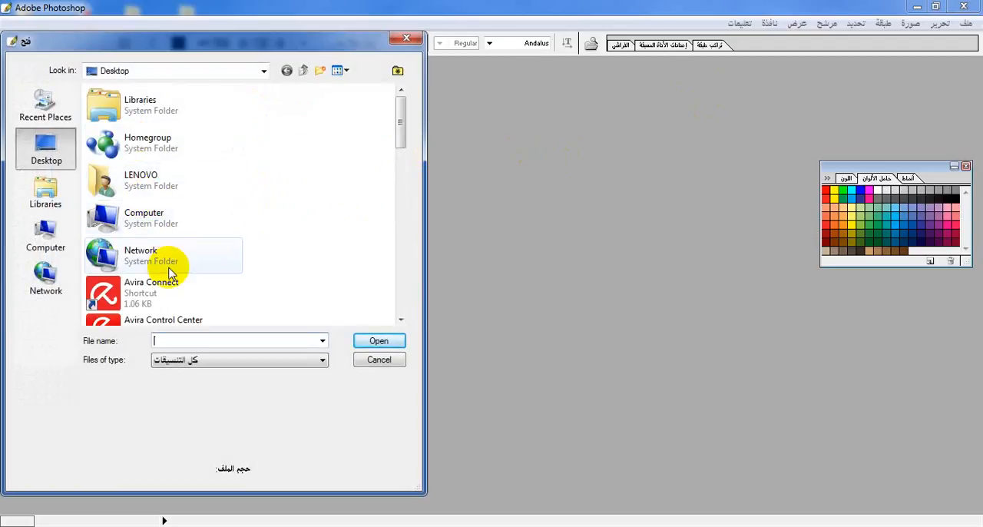
left_click(172, 289)
key("Down")
key("Down")
key("Down")
key("Down")
key("Down")
key("Down")
key("Down")
key("Down")
key("Down")
key("Down")
key("Down")
key("Down")
key("Down")
key("Down")
key("Down")
key("Down")
key("Down")
key("Down")
key("Down")
key("Down")
key("Down")
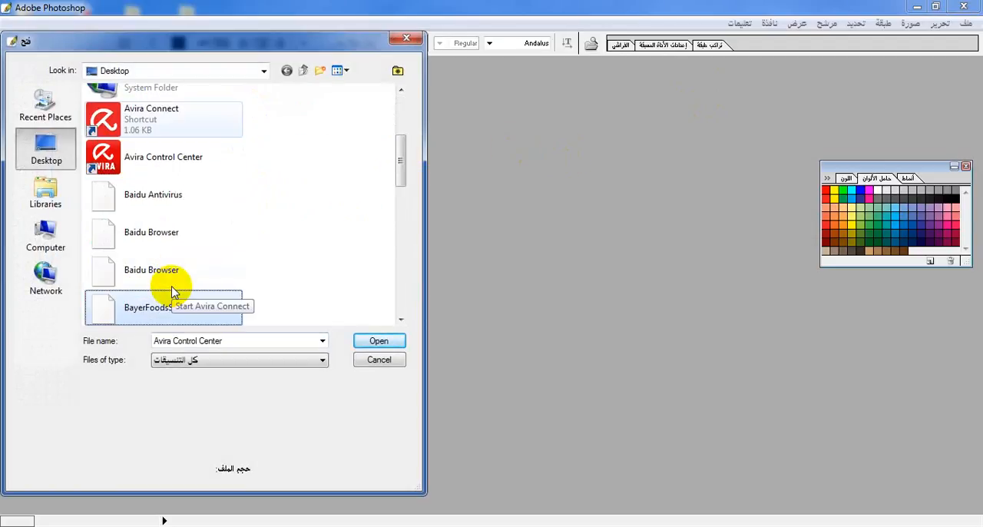
key("Up")
key("Up")
key("Up")
key("Up")
key("Up")
key("Up")
key("Up")
key("Up")
key("Up")
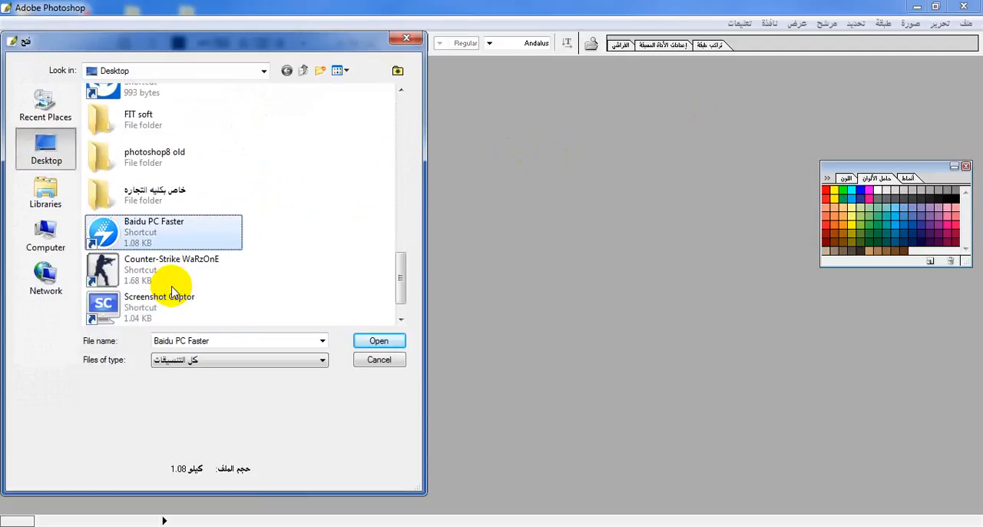
key("Up")
key("Up")
key("Up")
key("Up")
key("Up")
key("Up")
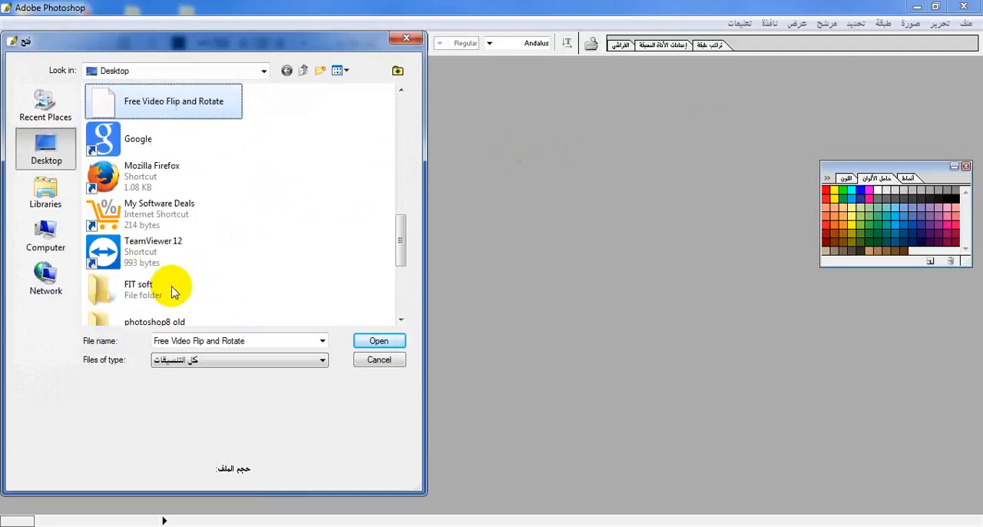
key("Up")
key("Up")
key("Up")
key("Up")
key("Up")
key("Up")
key("Up")
key("Up")
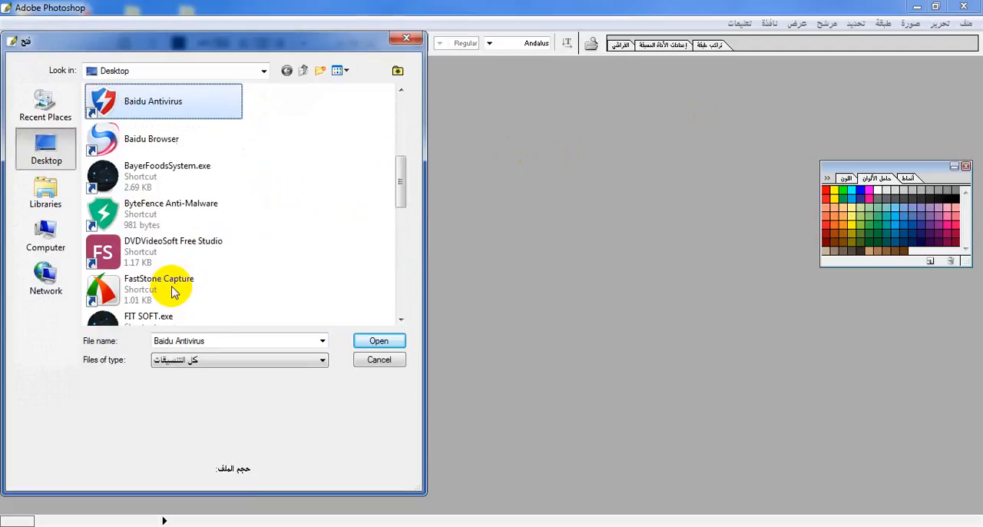
key("Down")
key("Down")
key("Down")
key("Down")
key("Down")
key("Down")
key("Down")
key("Down")
key("Down")
key("Down")
key("Down")
key("Down")
key("Down")
key("Down")
key("Down")
key("Down")
key("Down")
key("Down")
key("Down")
key("Down")
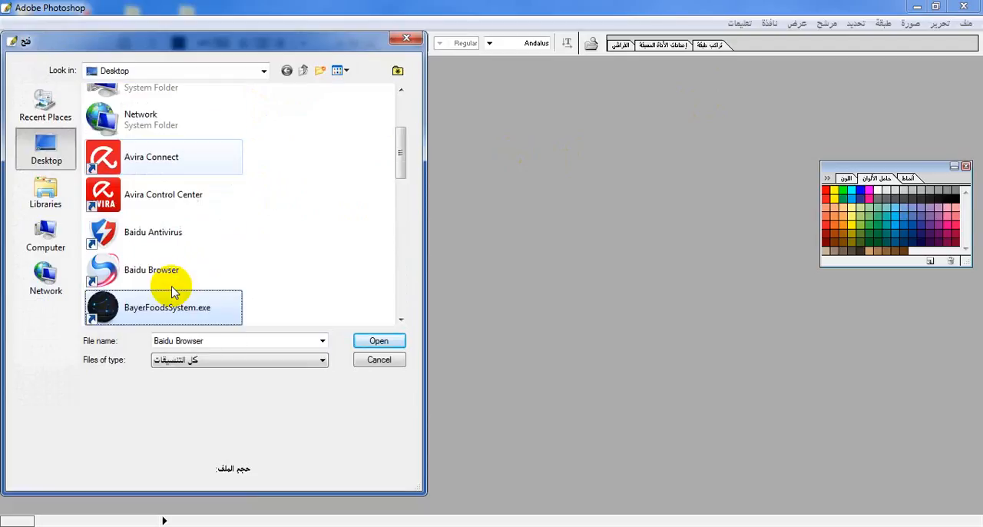
Browse to the "photo" folder on Local Disk (E:), two levels inside the "Me" folder
left_click(47, 231)
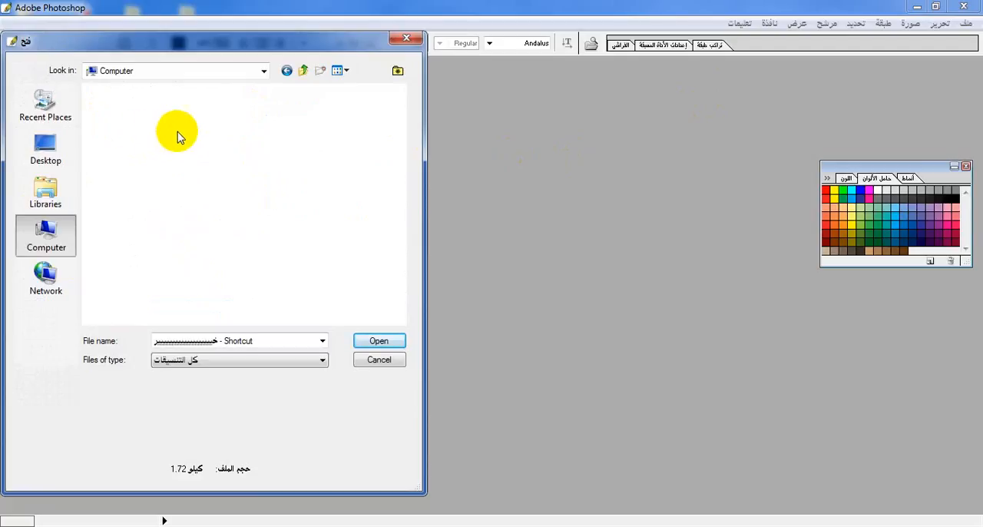
left_click(177, 200)
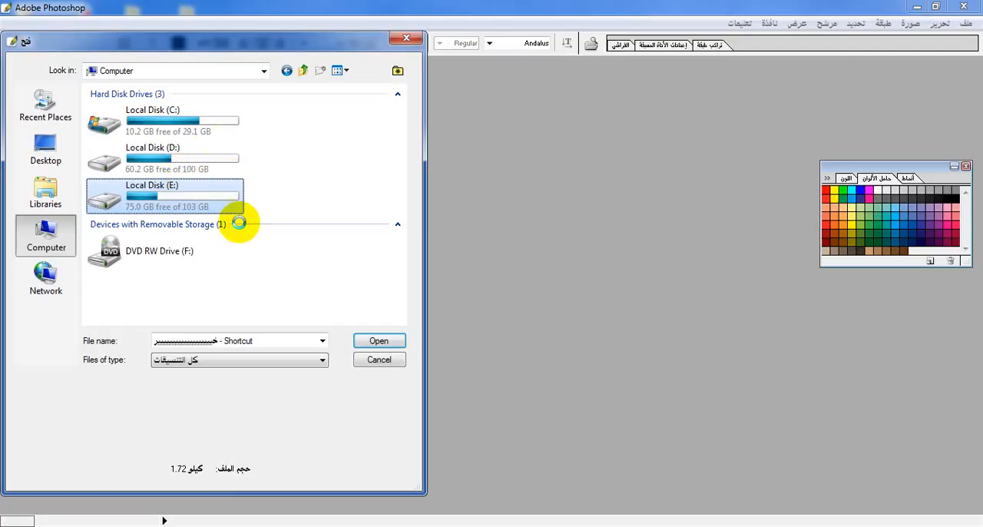
key("Return")
left_click(175, 160)
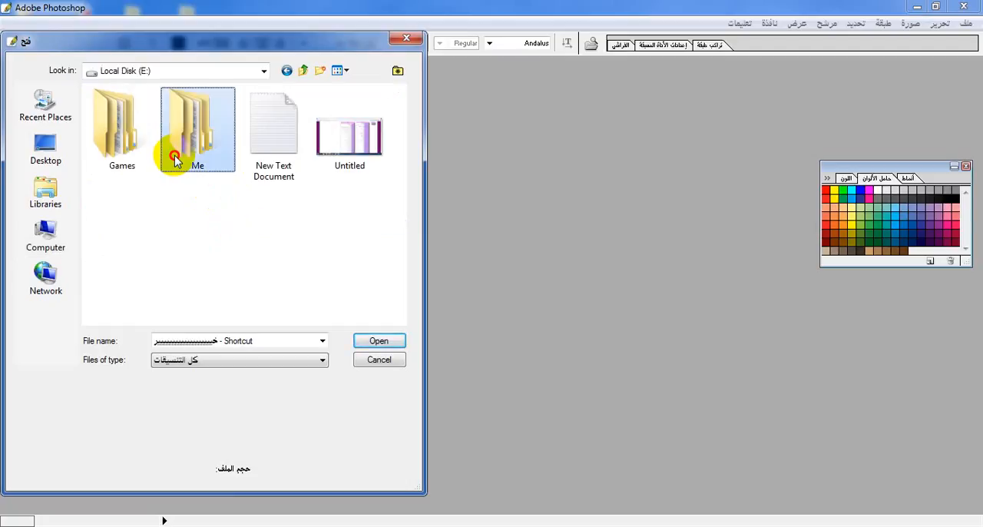
double_click(159, 112)
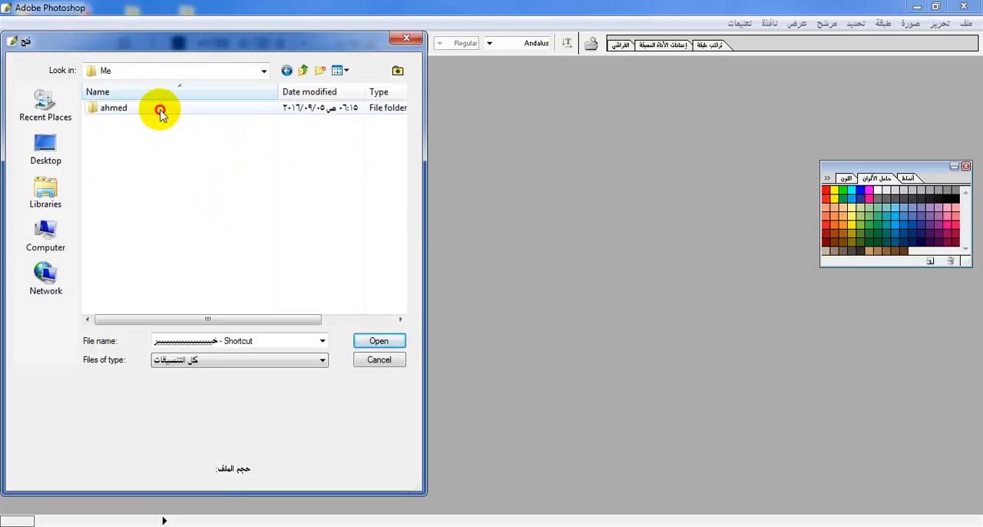
double_click(175, 109)
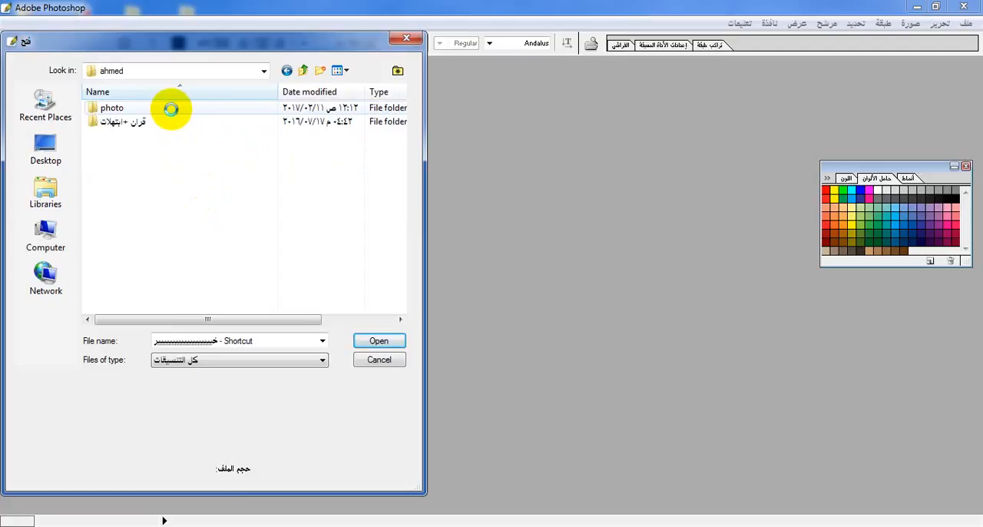
double_click(171, 110)
Find and open the photo of the boy in a striped polo shirt beside the young man in a pink T-shirt
left_click(193, 231)
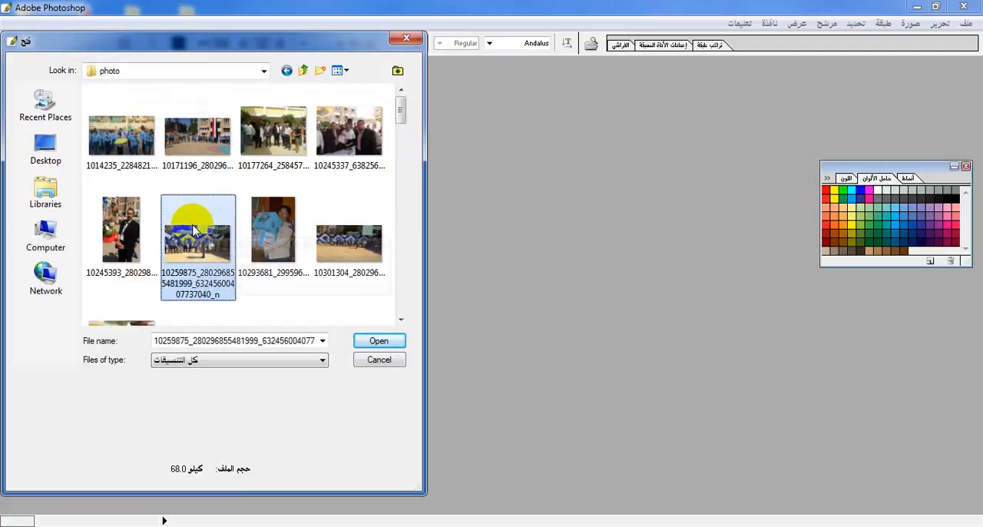
key("Down")
key("Down")
key("Down")
key("Down")
key("Down")
key("Down")
key("Down")
key("Down")
key("Down")
key("Down")
key("Down")
key("Down")
key("Down")
key("Down")
key("Down")
key("Down")
key("Down")
key("Down")
key("Down")
key("Down")
scroll(193, 231, "up", 10)
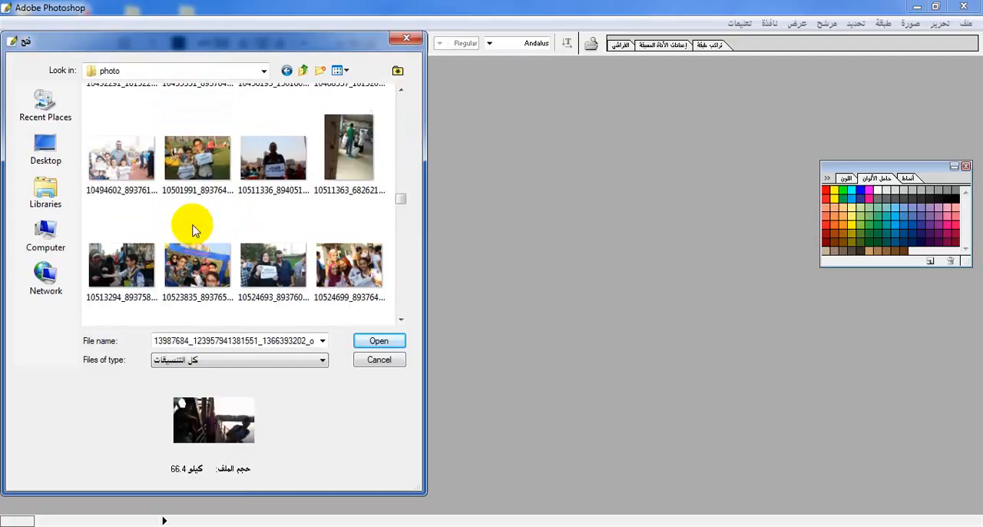
key("Up")
key("Down")
key("Down")
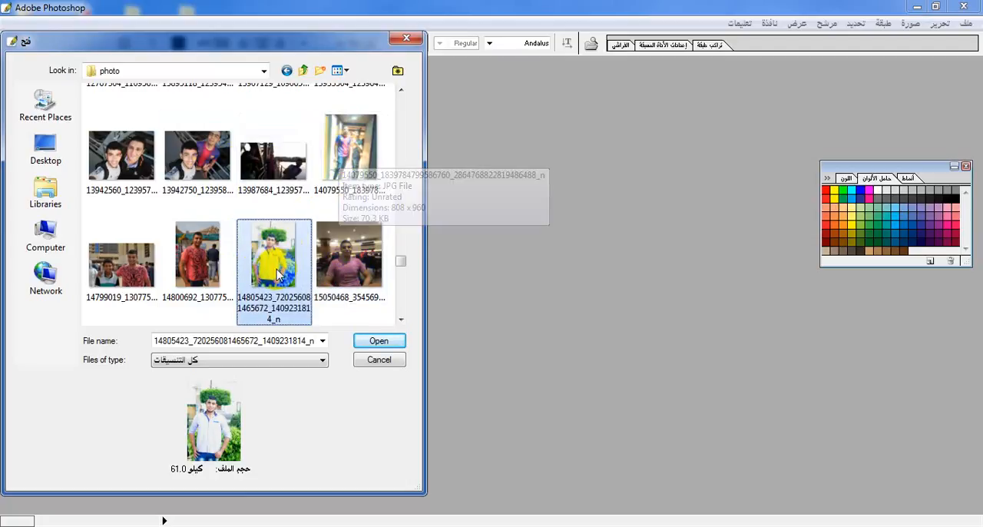
key("Down")
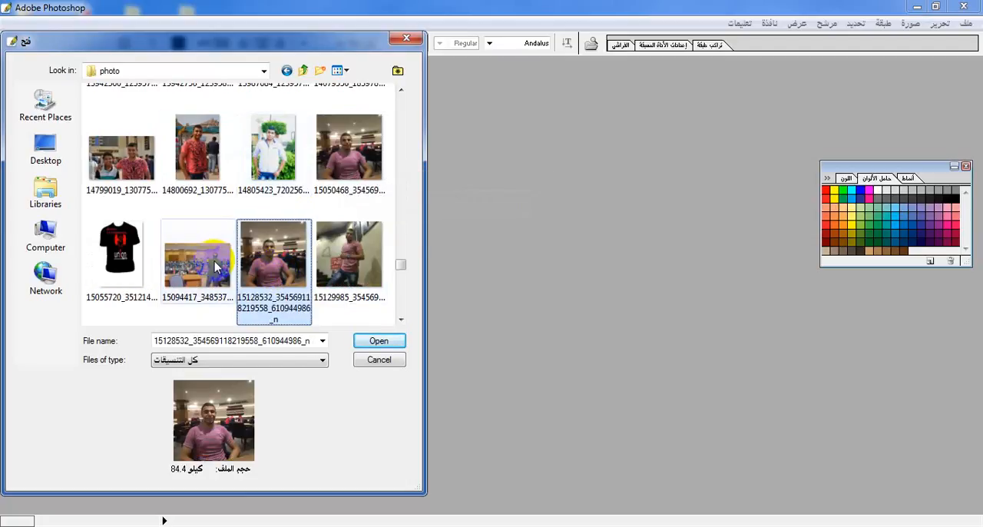
left_click(147, 250)
key("Down")
key("Down")
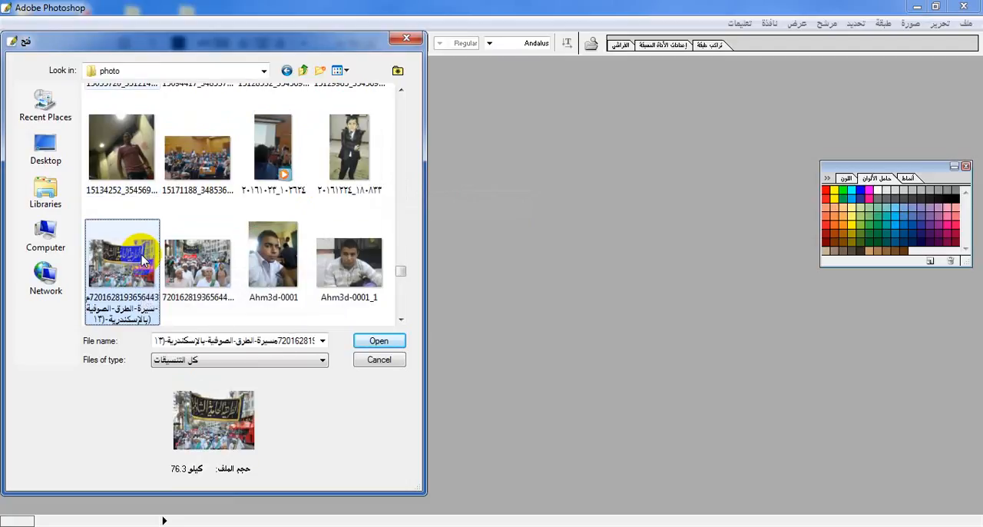
key("Up")
key("Up")
key("Up")
key("Up")
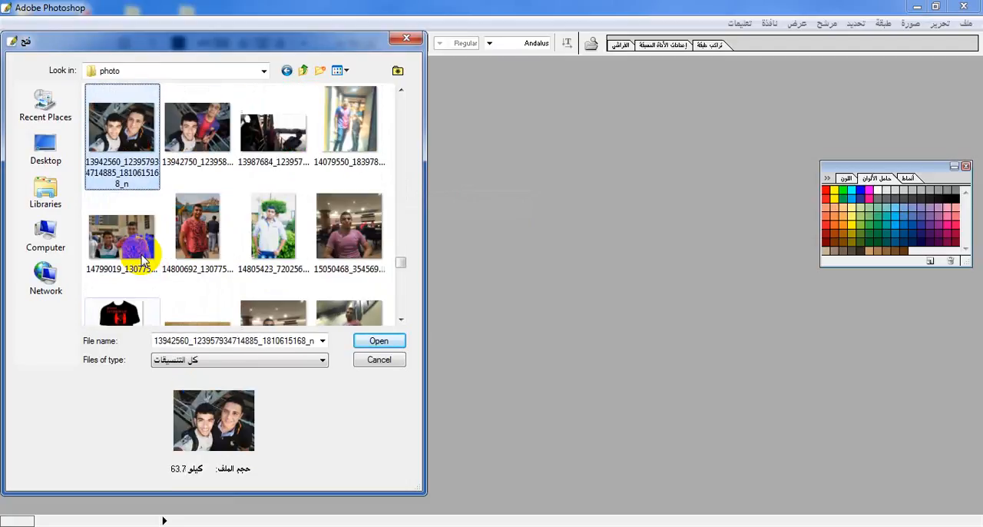
double_click(132, 232)
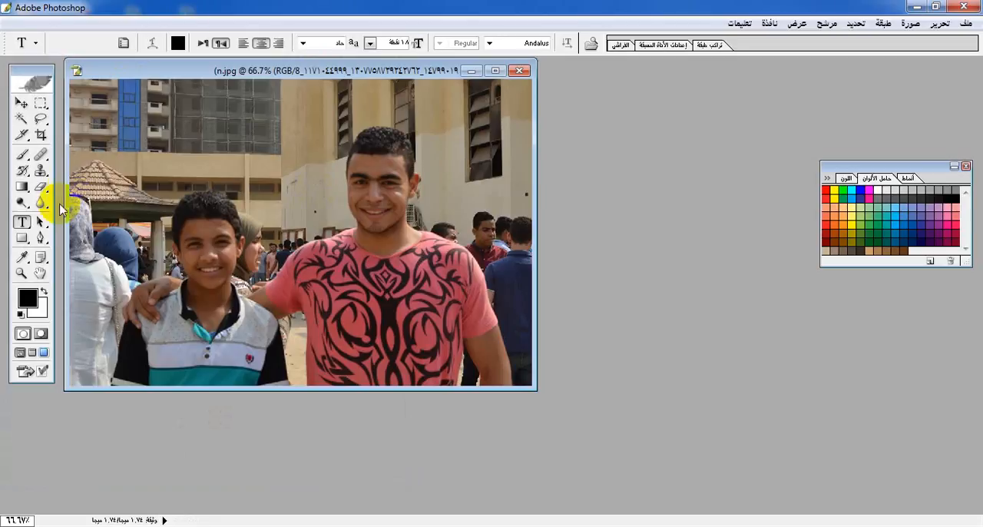
Draw a wide text box across the upper middle of the photo and set the font size to 72 points
left_click(156, 143)
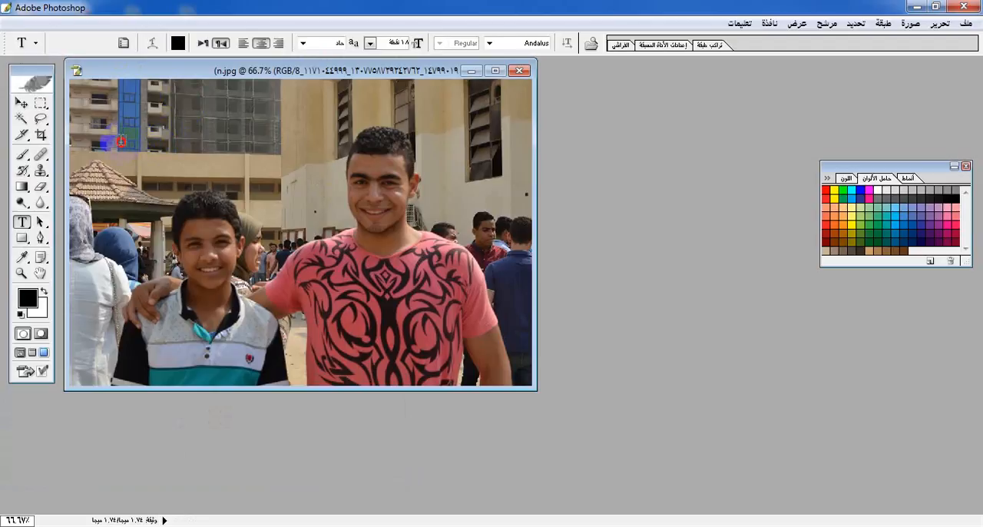
left_click_drag(340, 190, 446, 207)
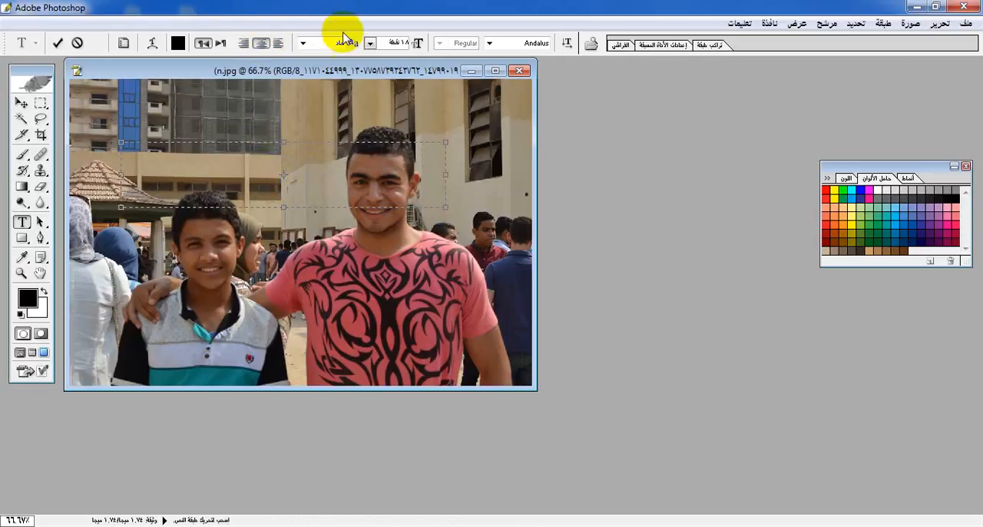
left_click(371, 43)
left_click(330, 288)
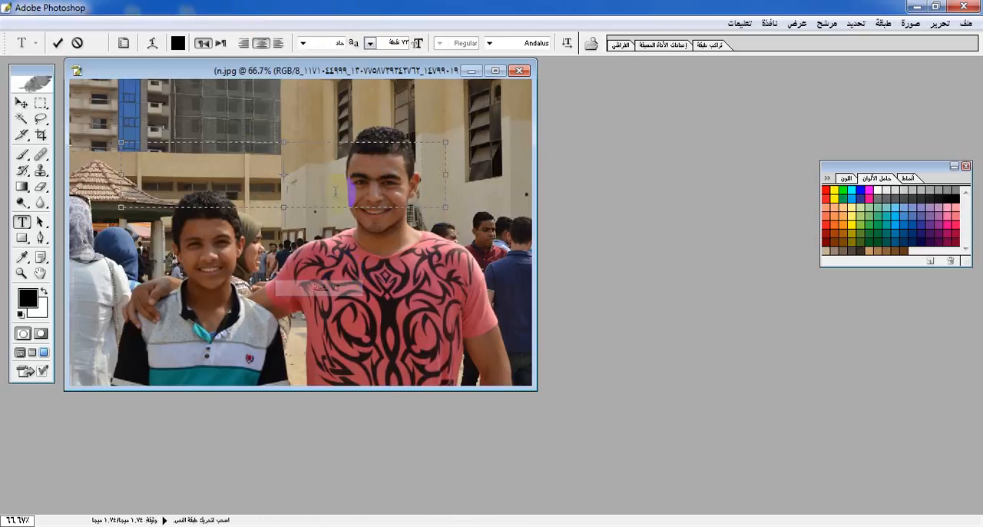
Enter a full name in Latin capitals in the text box, and delete it again
type("HMED ALI")
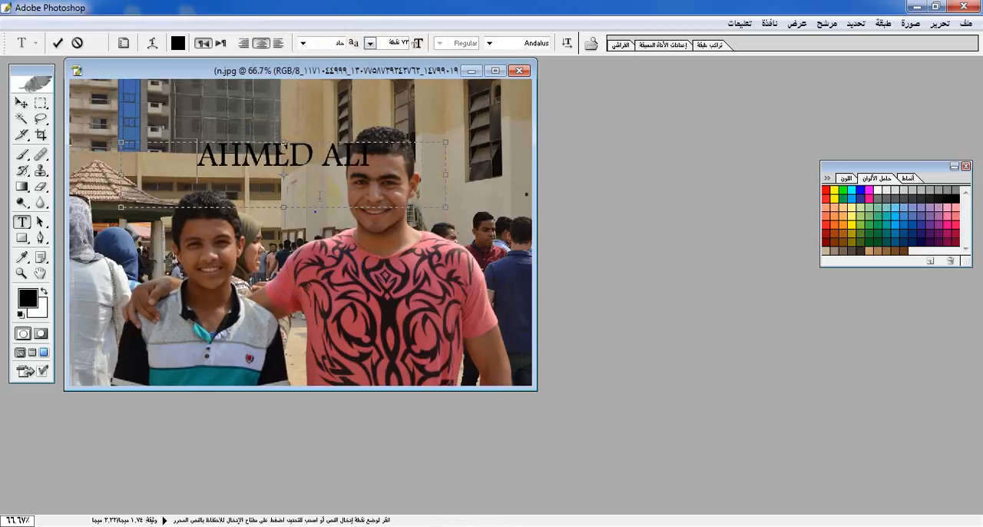
key("BackSpace")
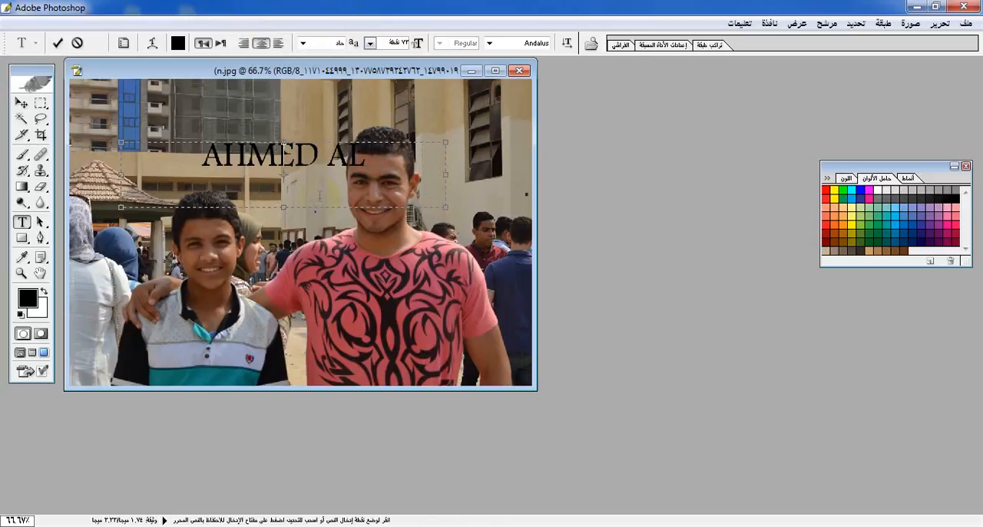
key("BackSpace")
key("BackSpace")
key("BackSpace")
key("BackSpace")
key("BackSpace")
key("BackSpace")
key("BackSpace")
key("BackSpace")
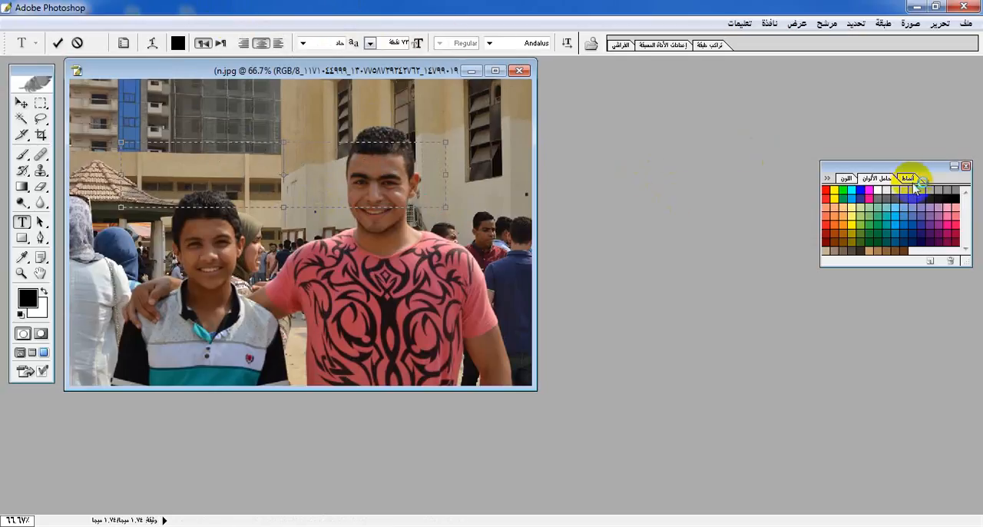
Try the CMYK magenta swatch as the text colour, and raise its green value to 145 and on to 255
double_click(874, 196)
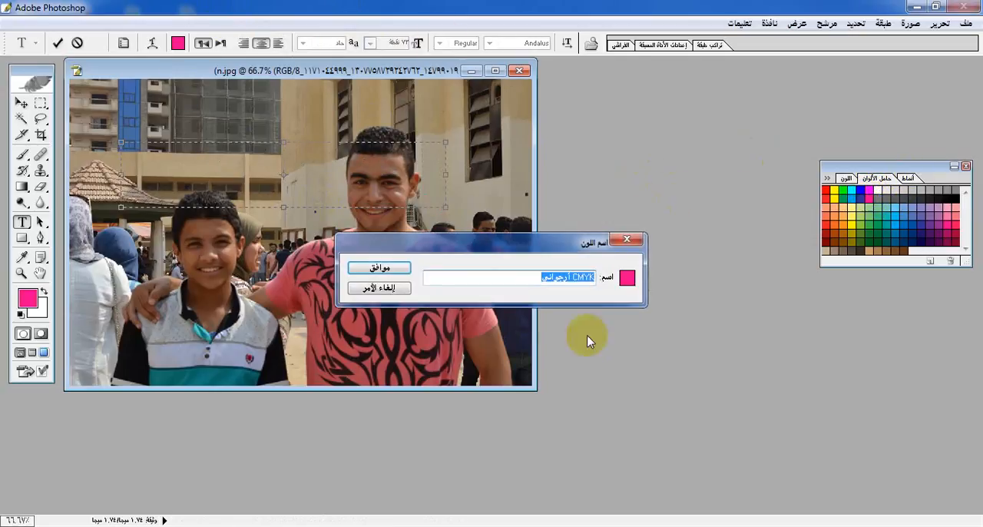
left_click(382, 269)
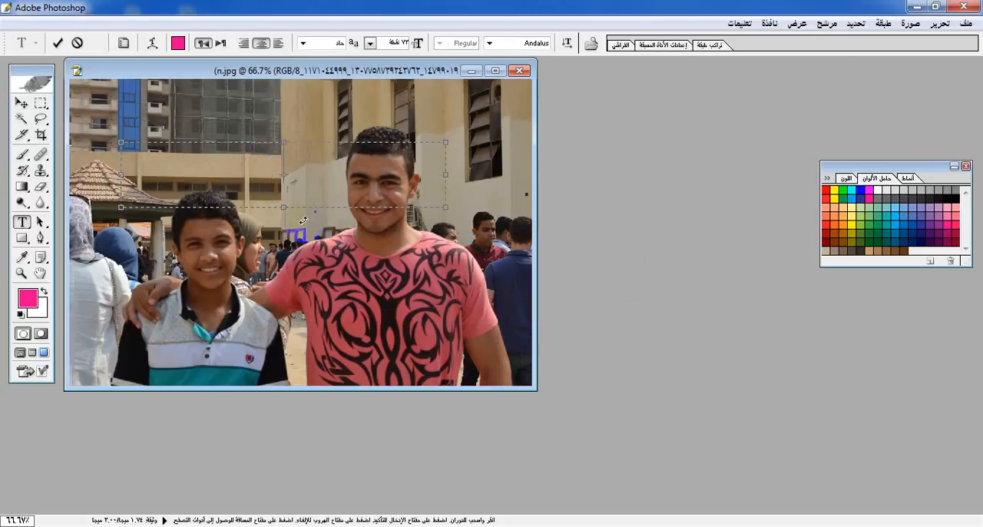
left_click(846, 179)
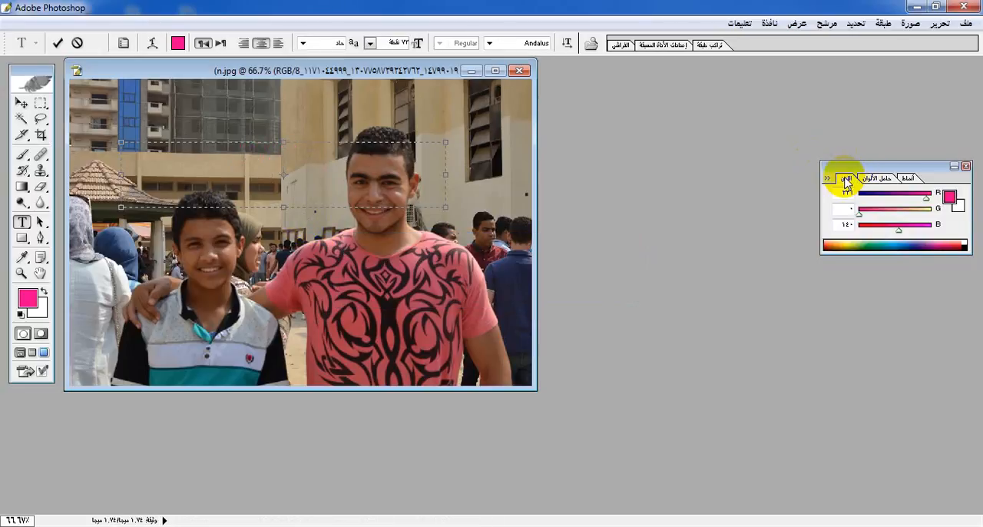
left_click_drag(863, 212, 899, 216)
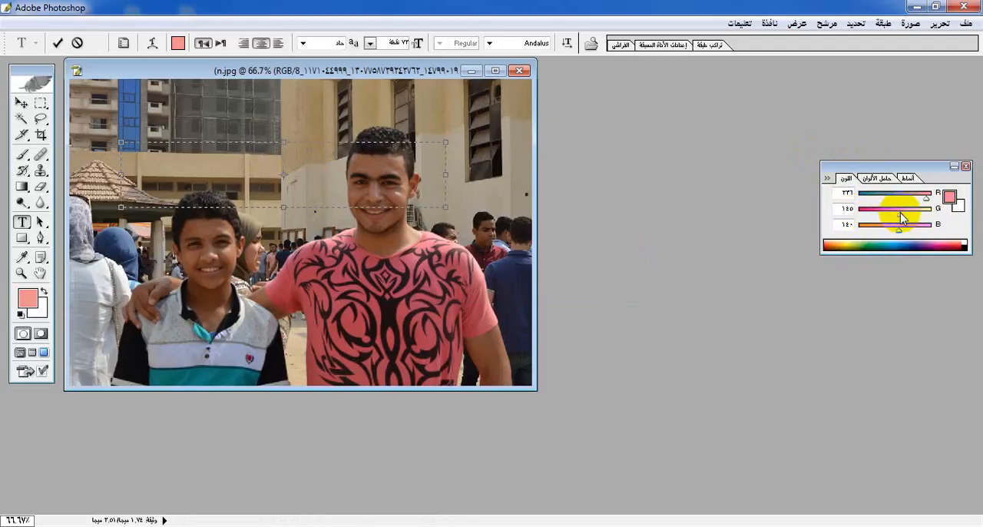
key("BackSpace")
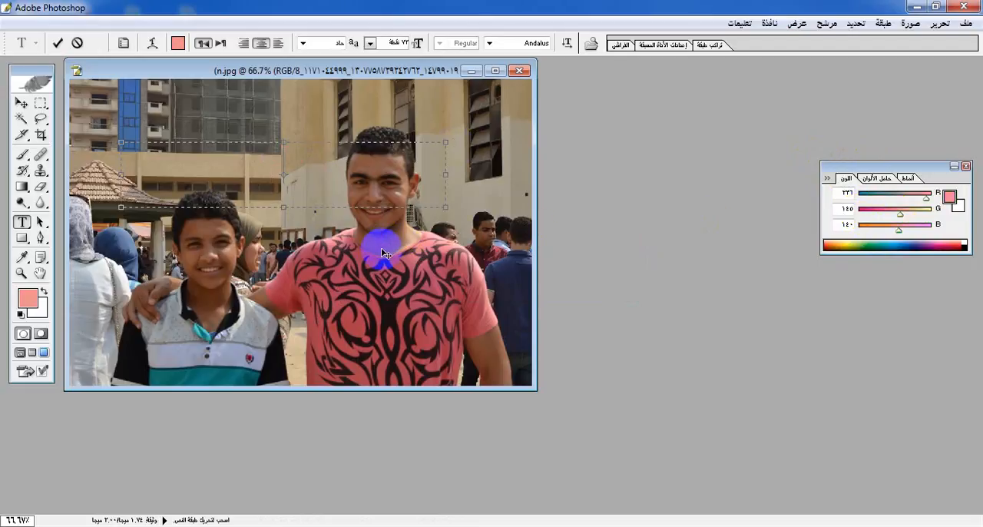
left_click_drag(901, 217, 933, 209)
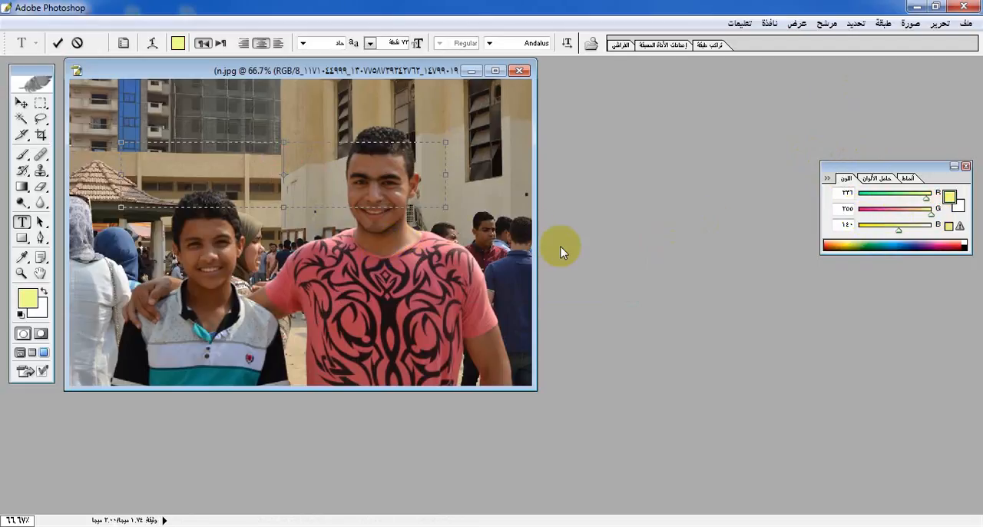
type("A")
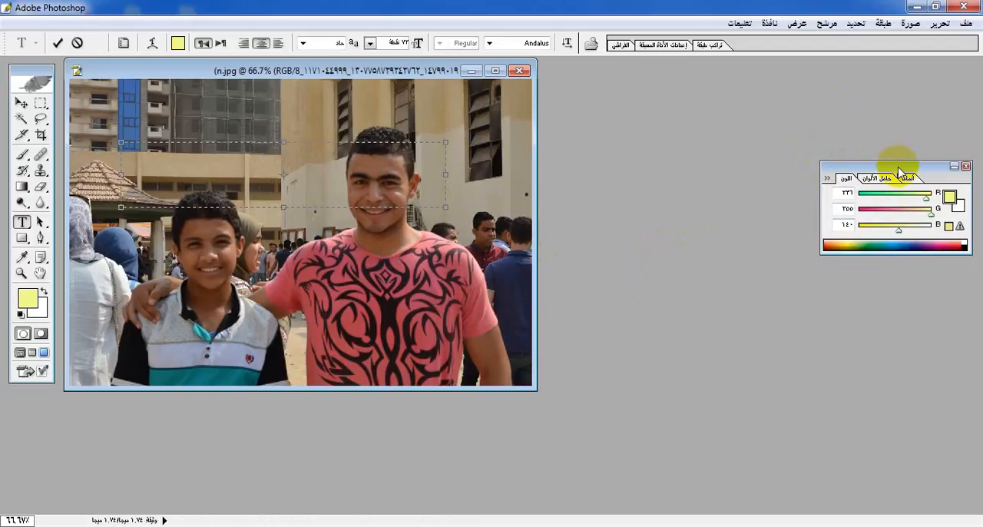
Set the text colour to the RGB cyan swatch and write the first name in Arabic in the text box
left_click(883, 178)
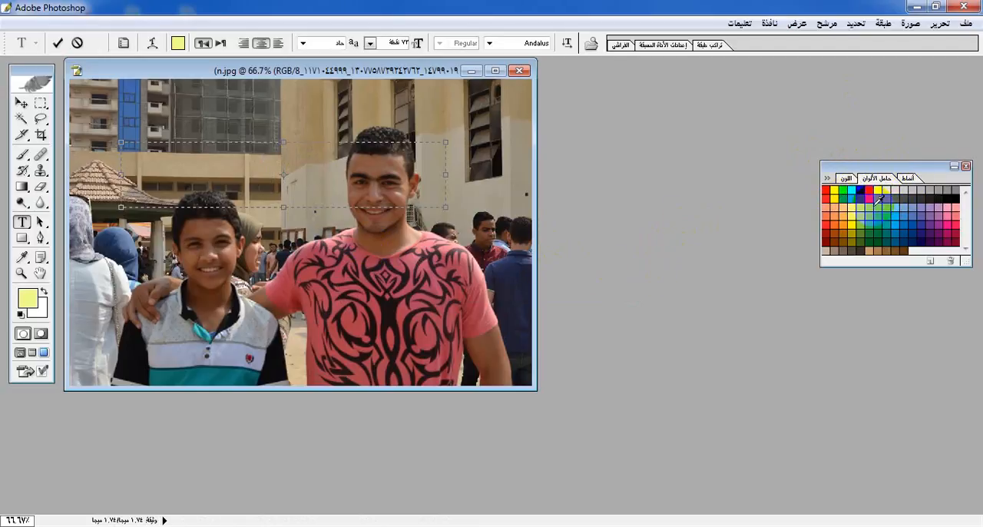
left_click(855, 189)
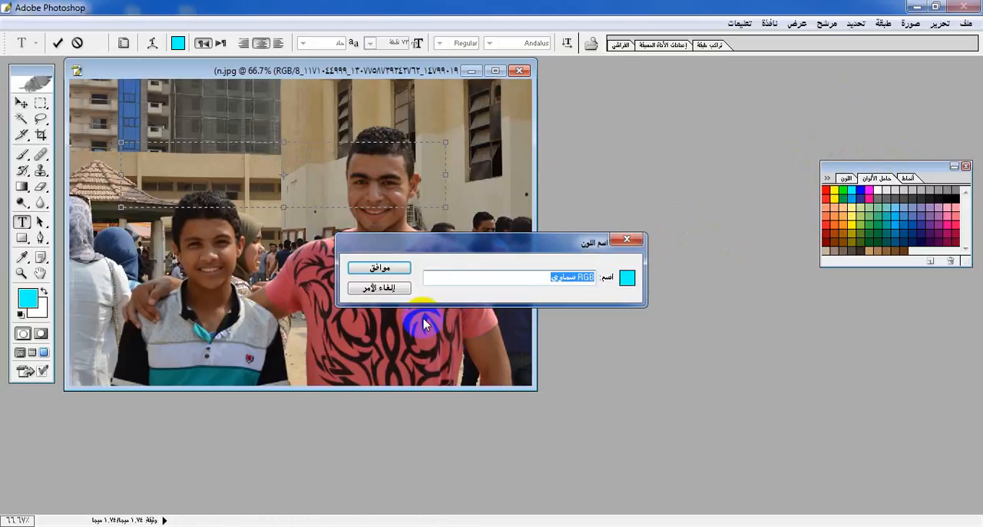
left_click(372, 266)
type("A")
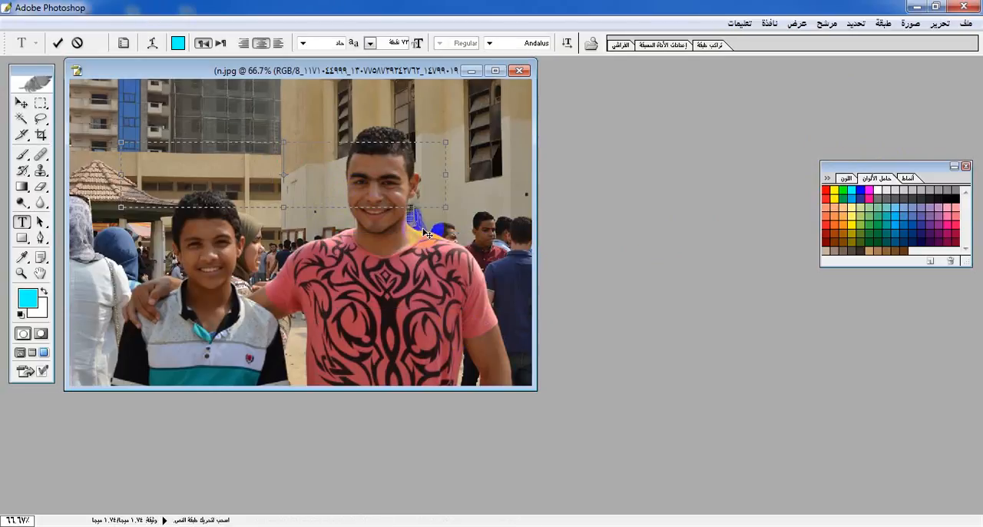
Keep Andalus as the text font, write the channel's name in Arabic in the text box, and move the text down across the faces
left_click(489, 43)
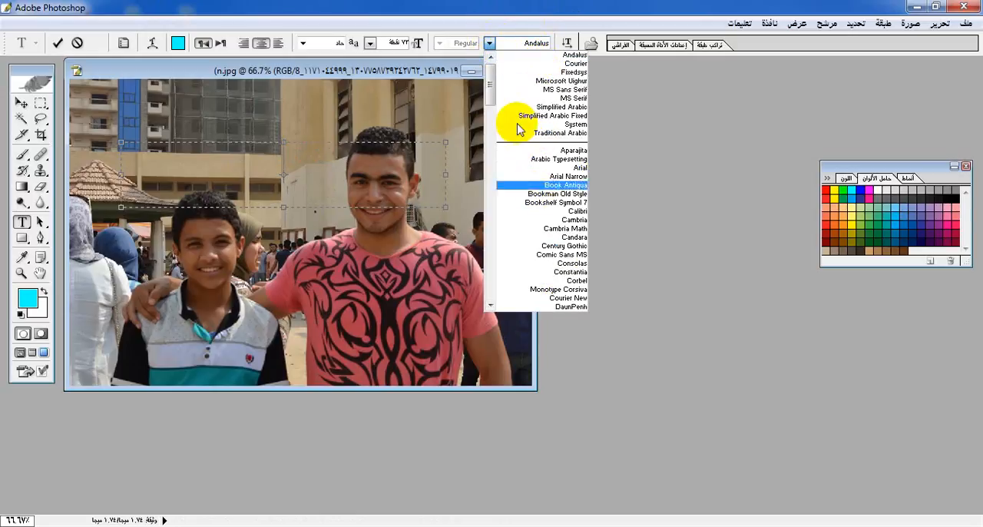
left_click_drag(494, 91, 478, 27)
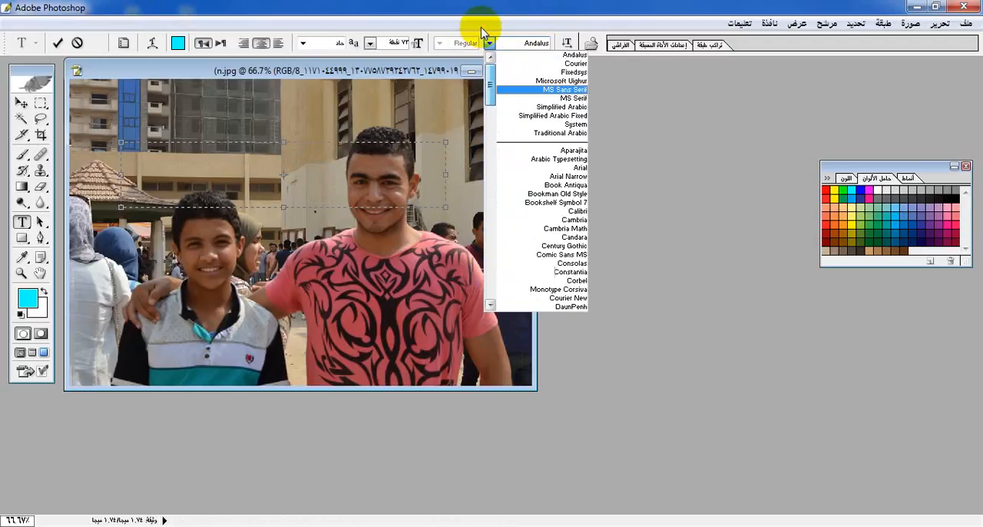
left_click(536, 56)
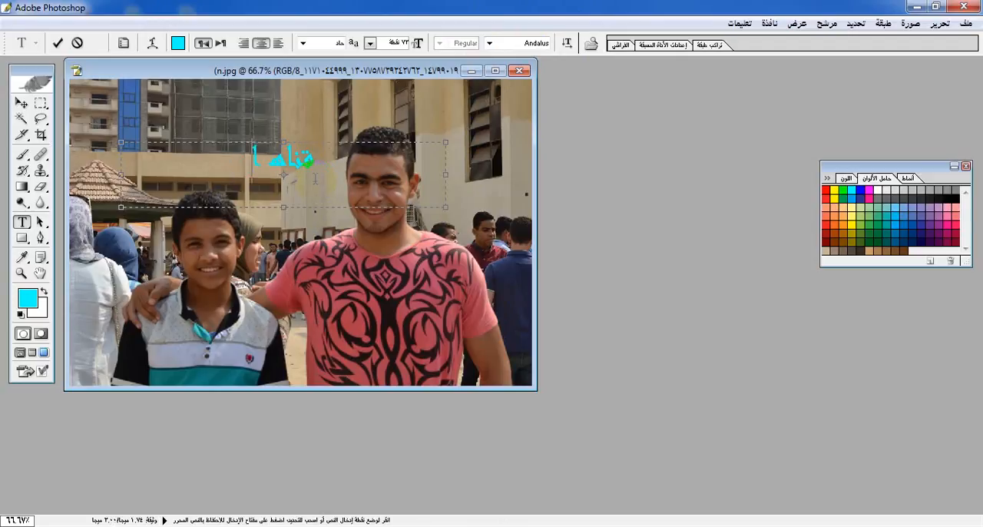
type("د على")
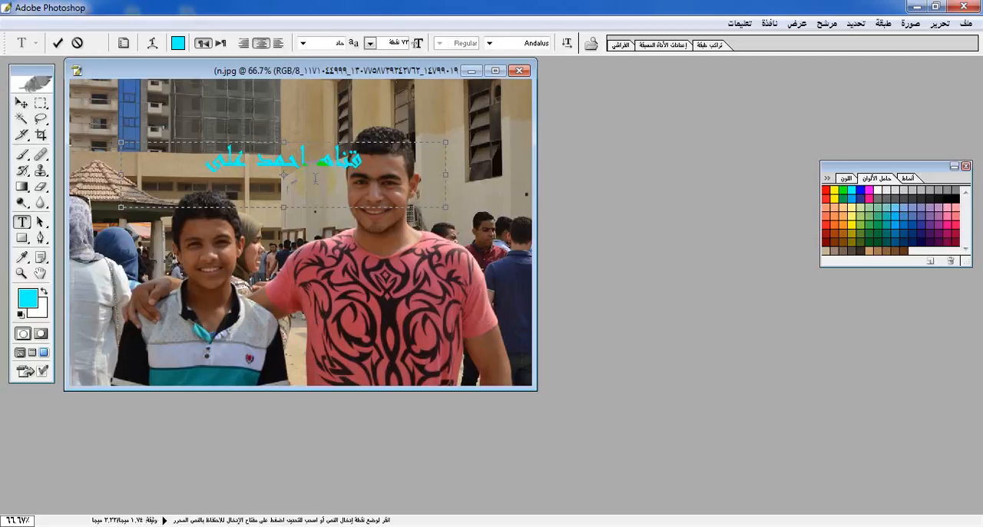
type(" للشروحات")
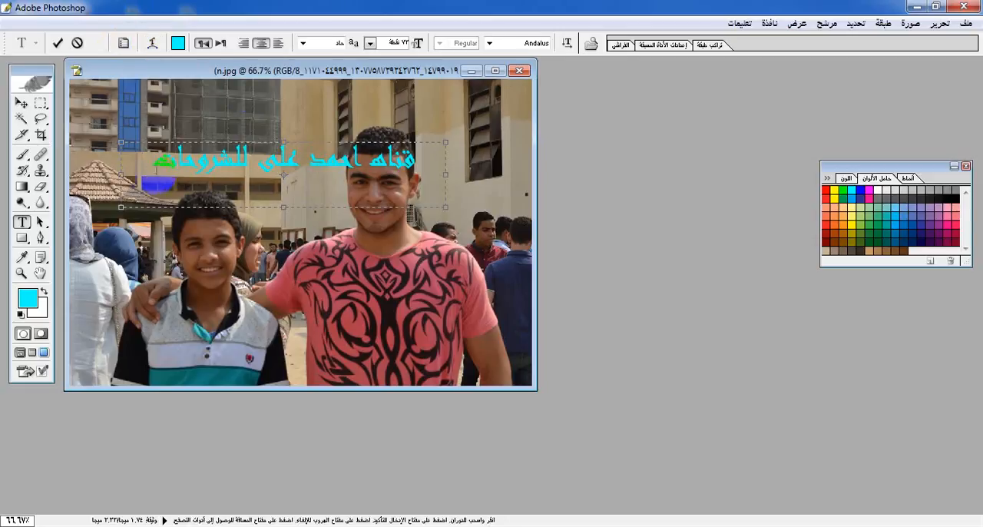
left_click_drag(176, 113, 186, 158)
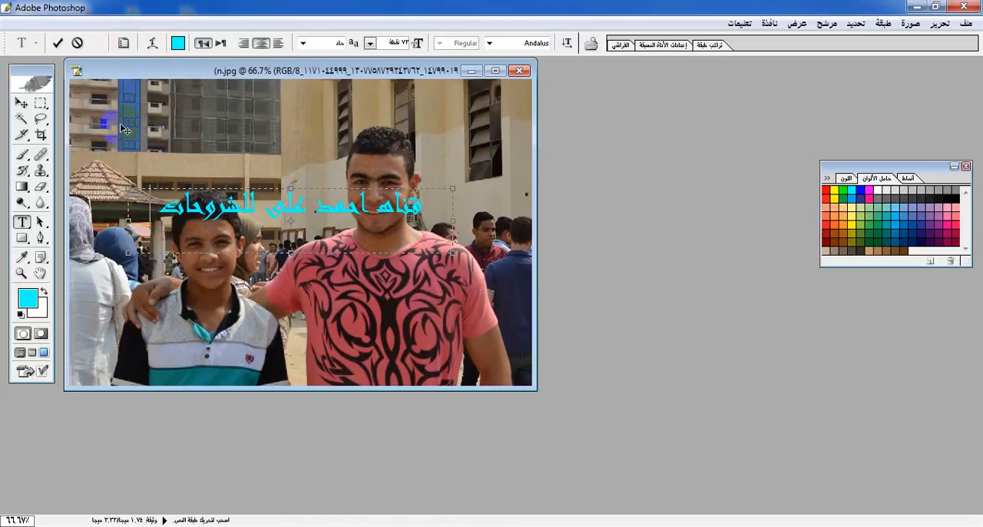
Try the Arc (قوس) text warp, move the arched text up and back down over the photo, and discard the warp
left_click(154, 43)
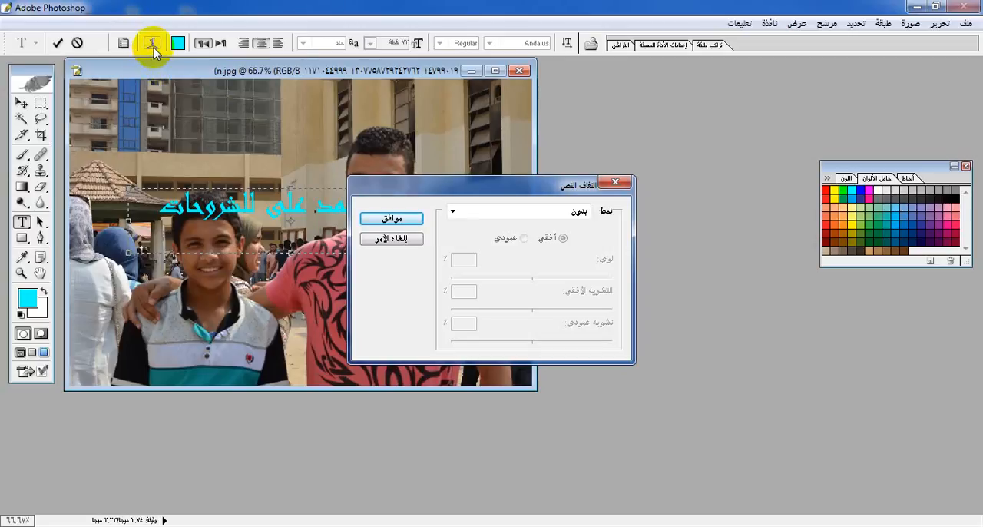
left_click(452, 212)
left_click(466, 252)
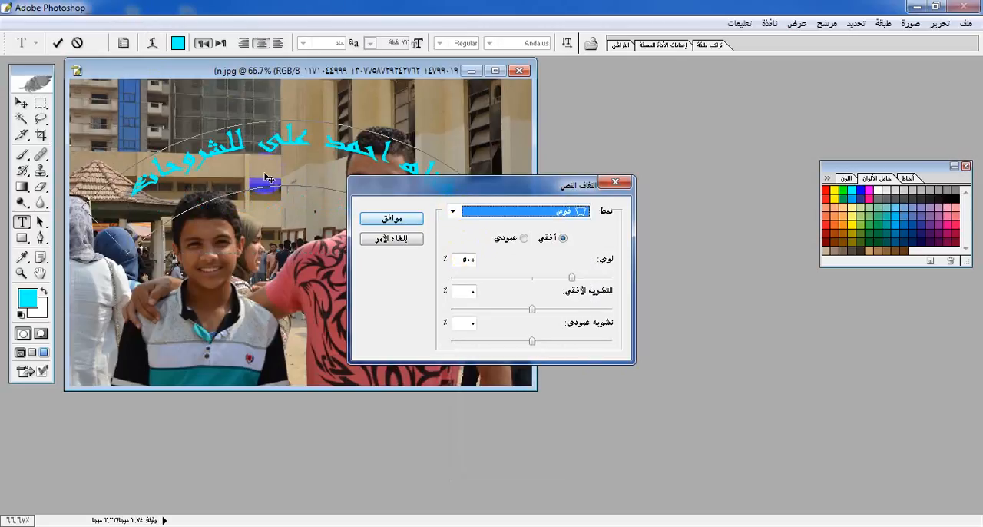
left_click_drag(250, 168, 270, 120)
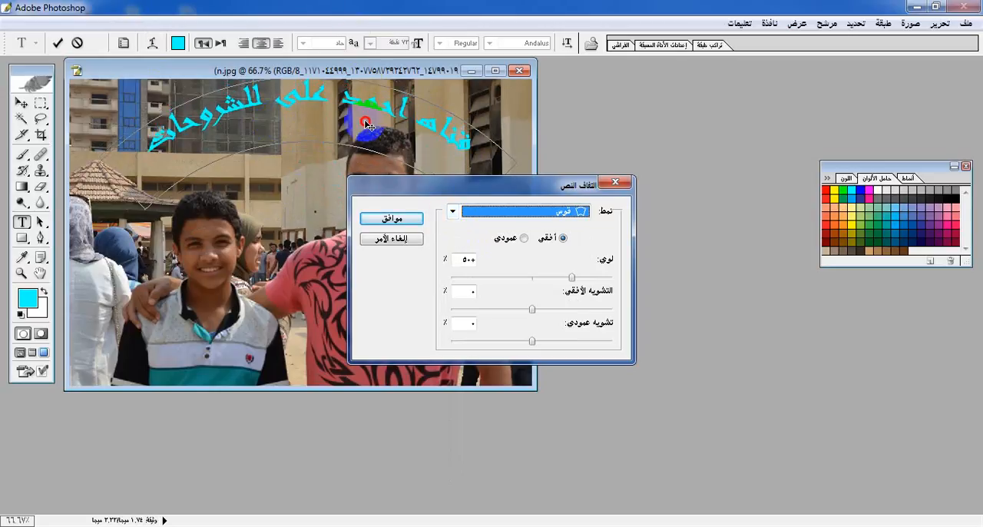
left_click_drag(362, 136, 359, 185)
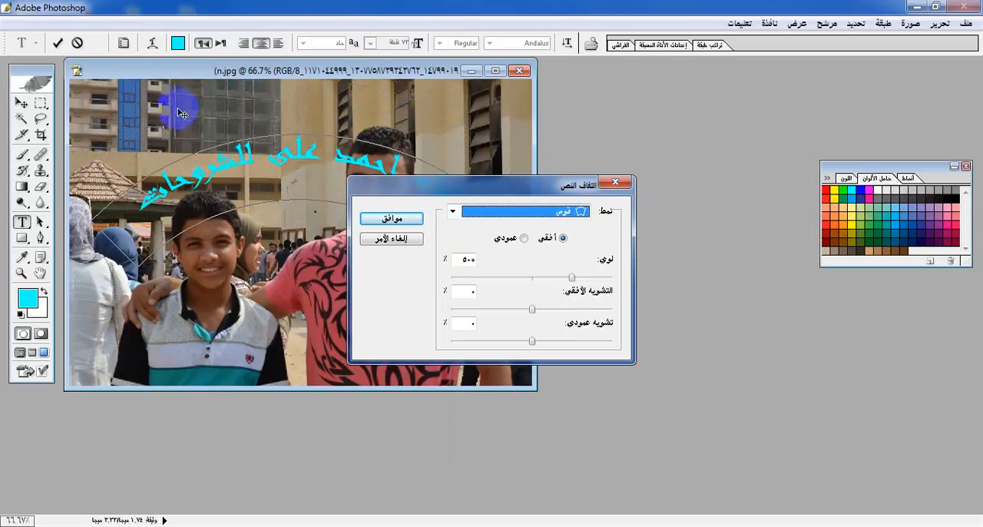
left_click(615, 182)
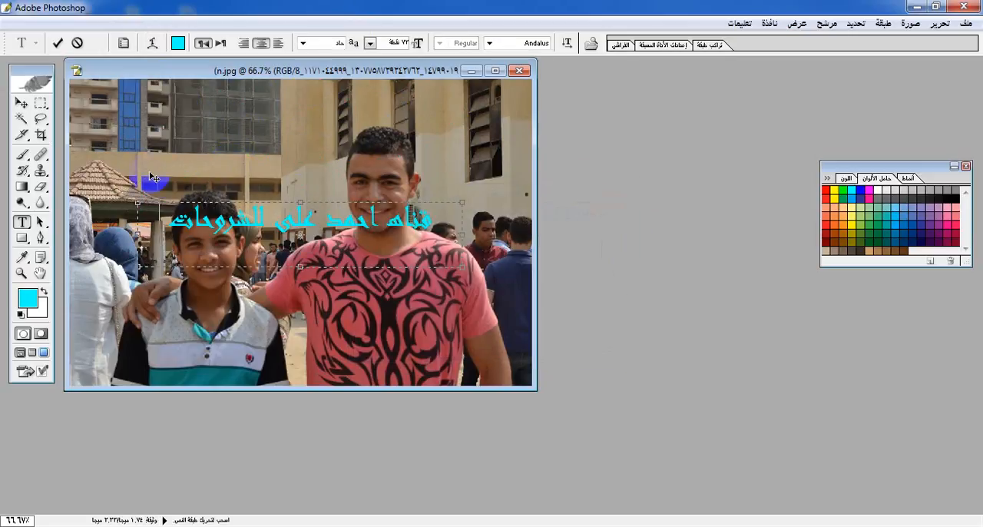
Try the Arc Upper (القوس الأعلى), Arch (قنطرة), Wave (موجة) and Twist (فتل) warp styles on the text
left_click(155, 44)
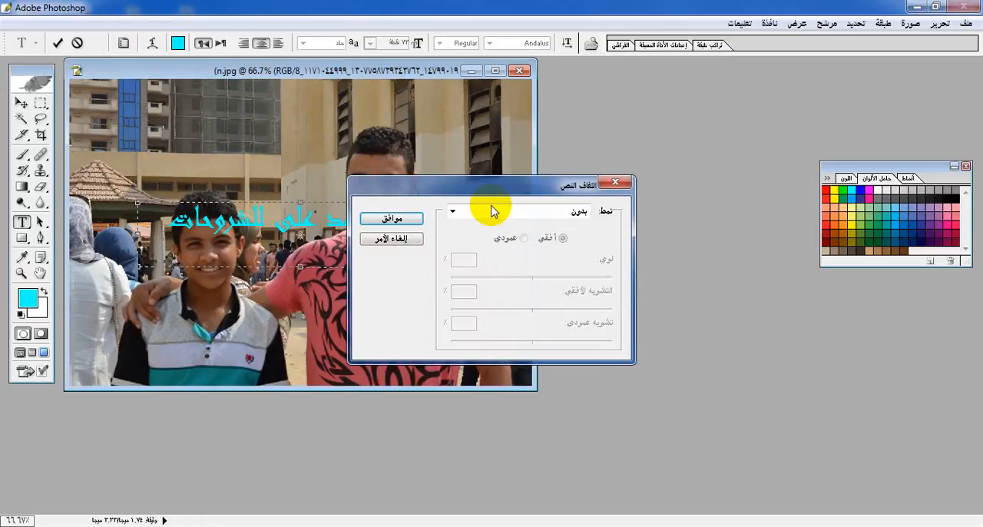
left_click(453, 212)
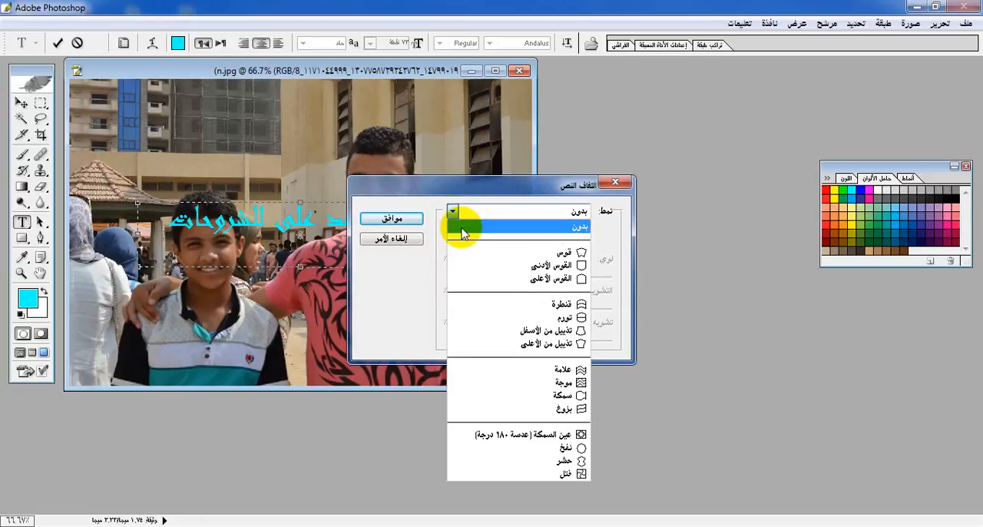
left_click(472, 280)
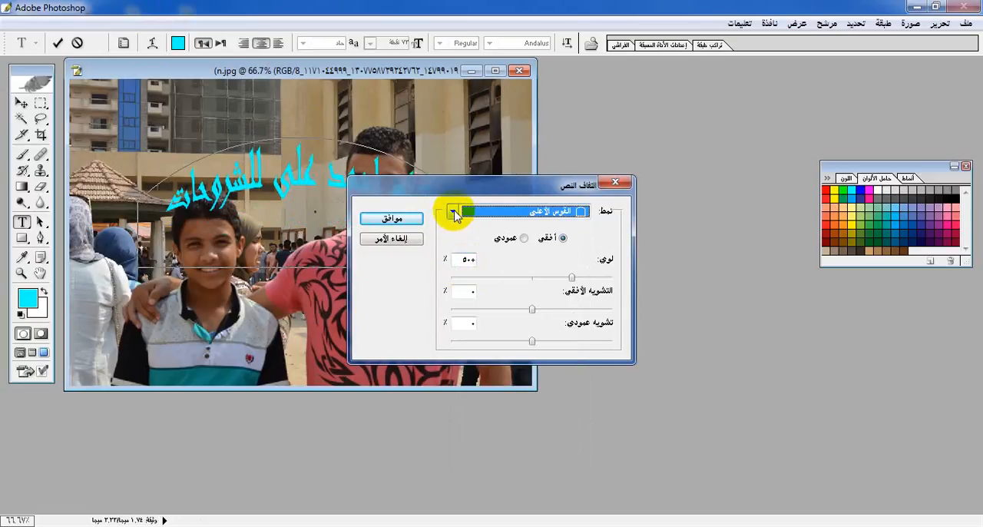
left_click(452, 212)
left_click(484, 304)
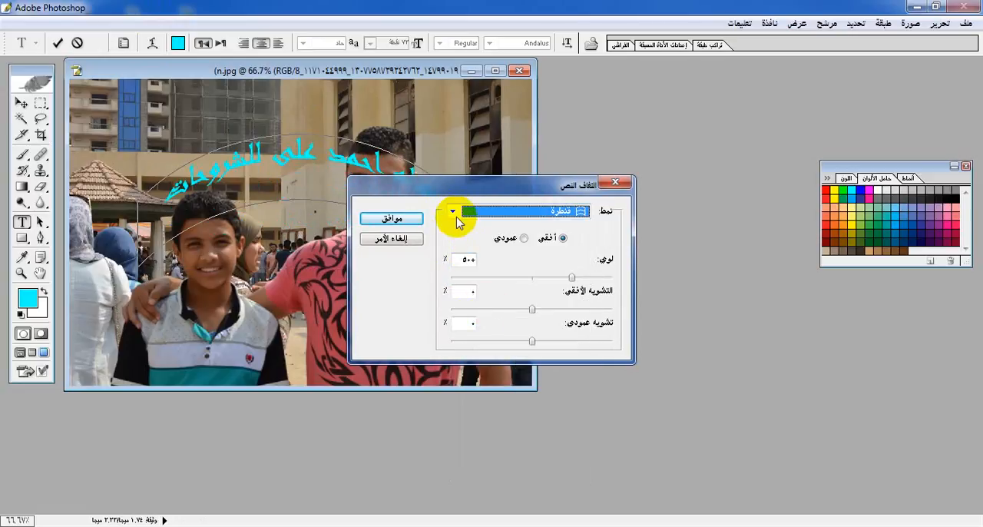
left_click(453, 212)
left_click(541, 382)
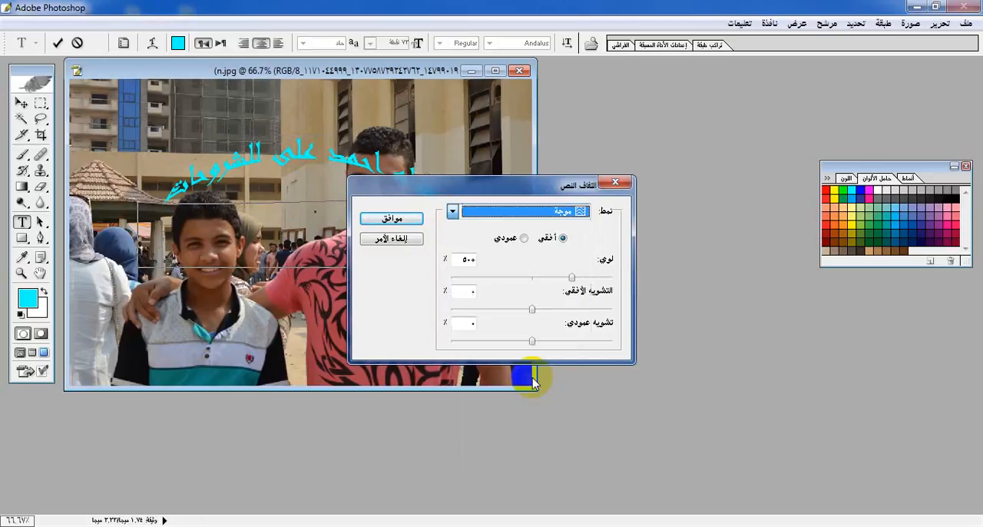
left_click(454, 214)
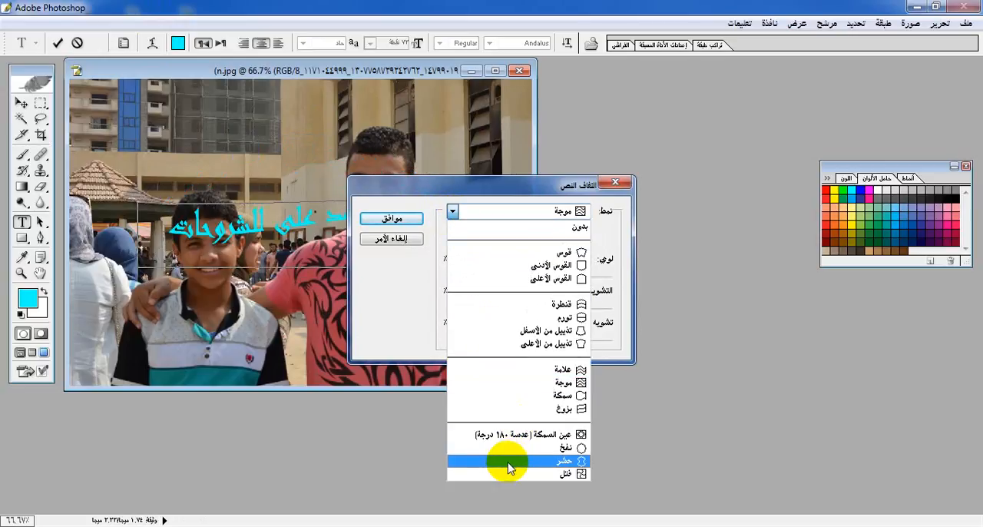
left_click(510, 474)
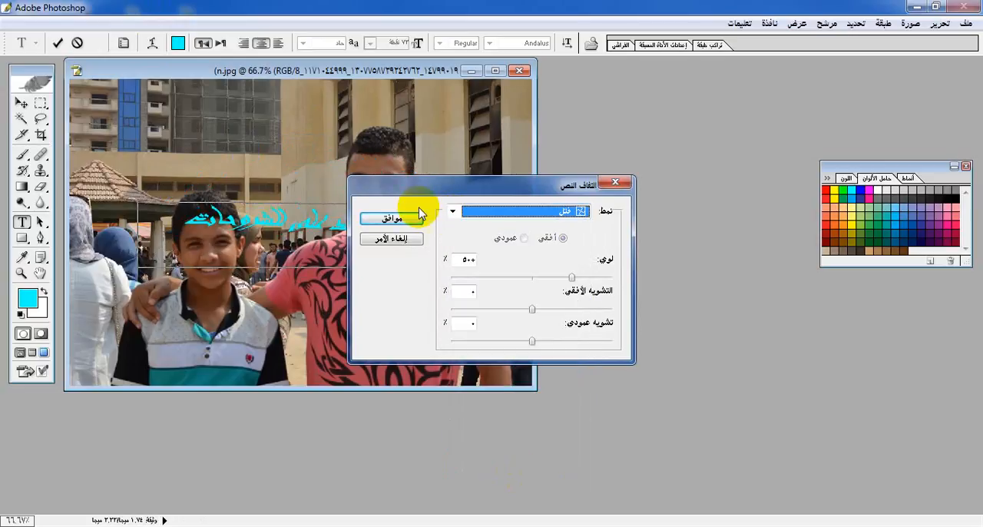
Warp the text with the Arc (قوس) style and 11% horizontal distortion, place it across the photo's upper middle, and commit it
left_click_drag(472, 185, 606, 197)
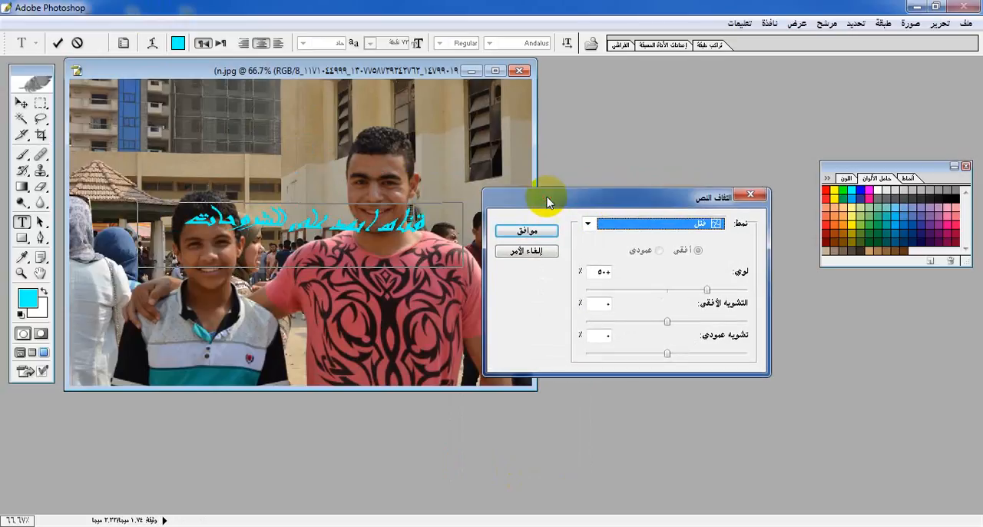
left_click_drag(382, 239, 351, 143)
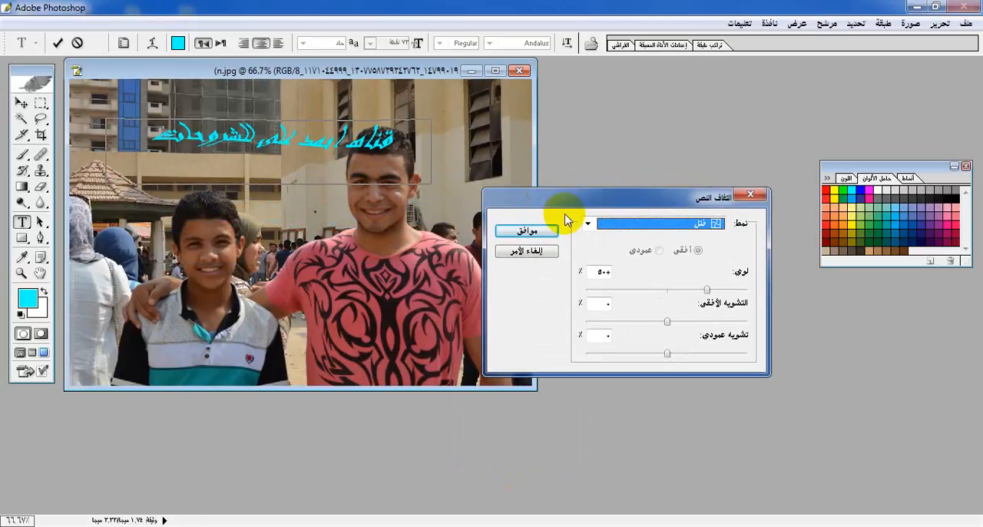
left_click(588, 224)
left_click(622, 264)
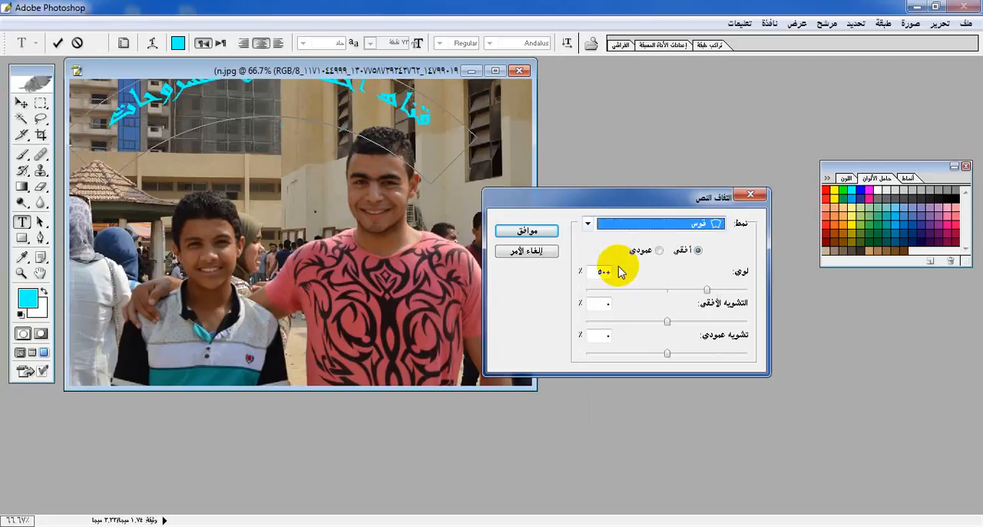
left_click_drag(372, 113, 373, 197)
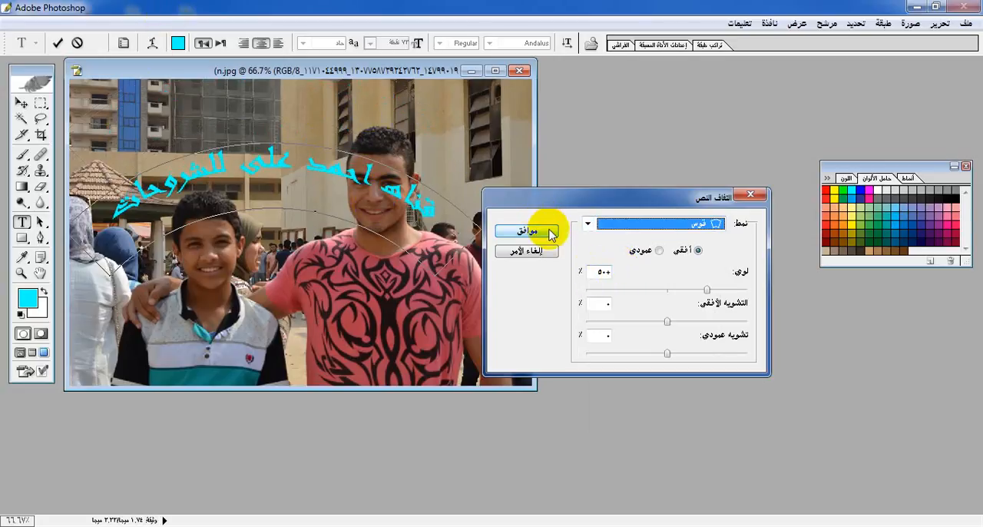
mouse_move(666, 321)
left_mouse_down()
mouse_move(581, 326)
mouse_move(666, 302)
mouse_move(707, 312)
mouse_move(677, 321)
left_mouse_up()
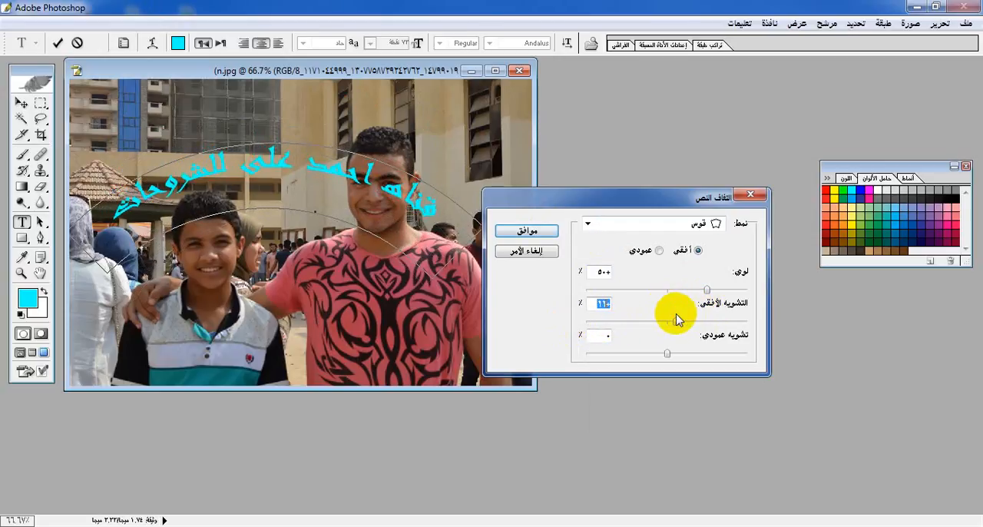
left_click(543, 228)
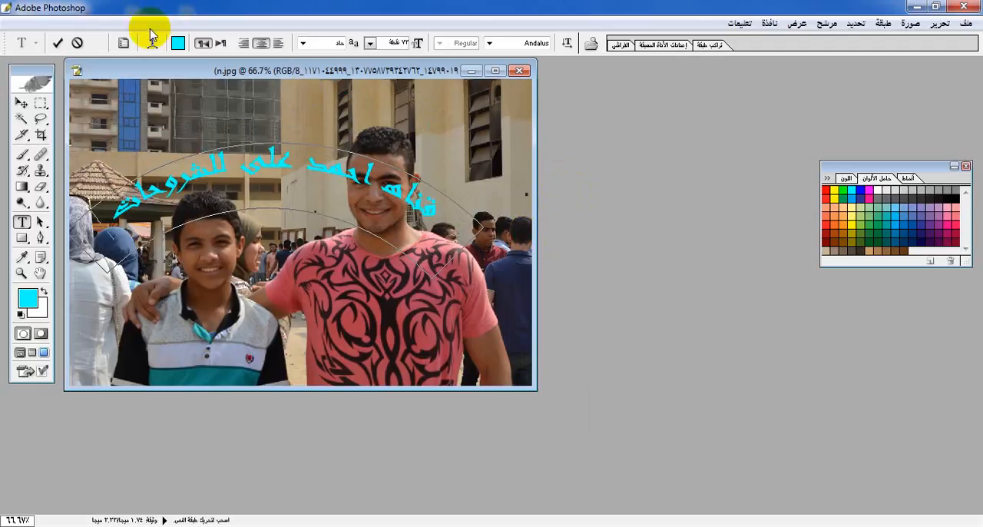
left_click(59, 44)
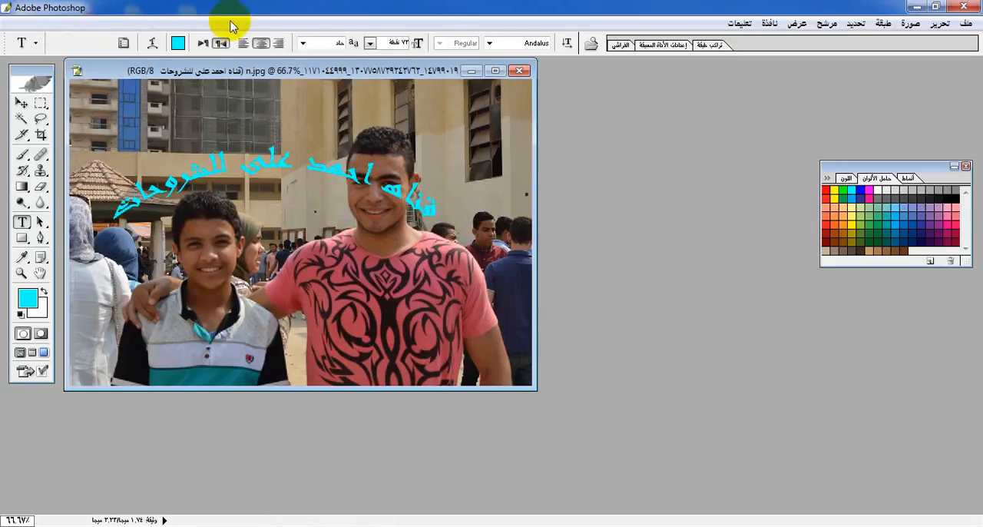
Try left and centre alignment on the arched text, and set it to right alignment
left_click(242, 43)
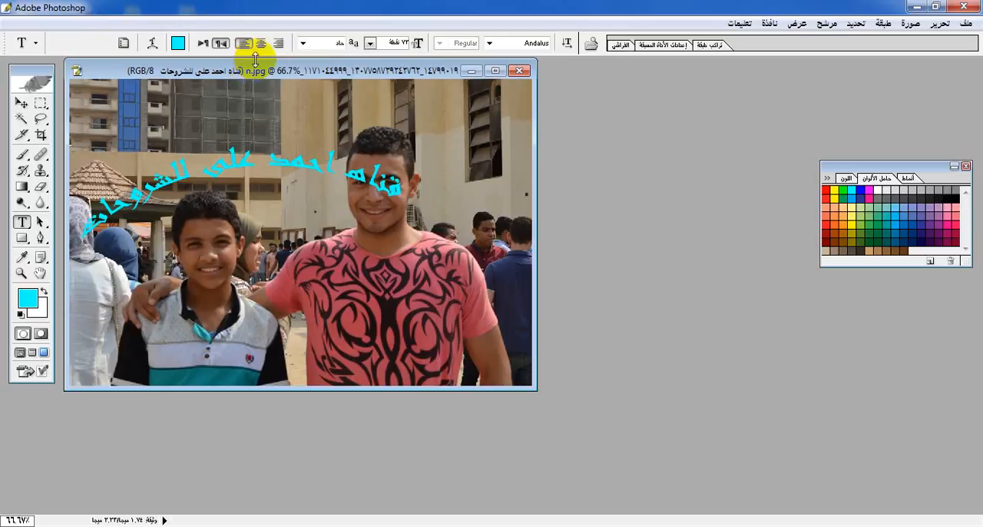
left_click(261, 44)
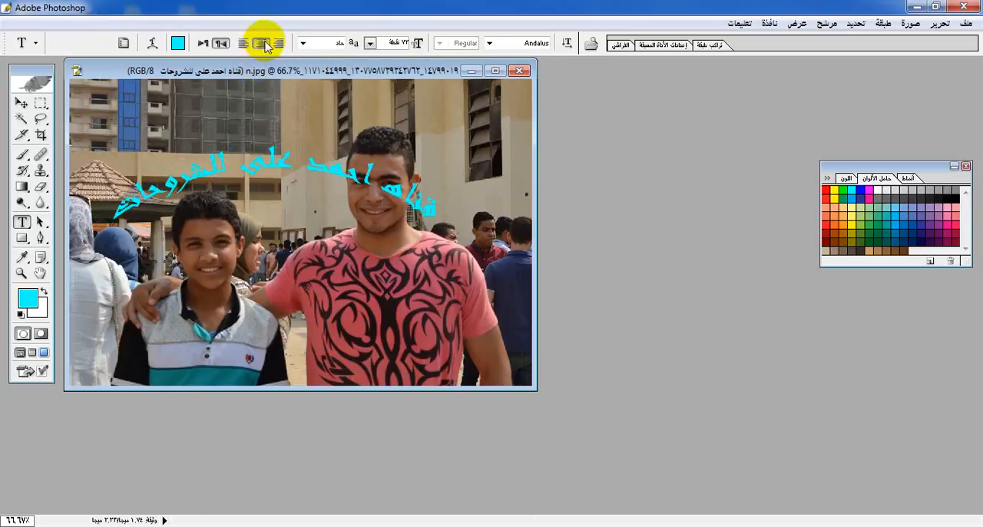
left_click(278, 44)
left_click(384, 182)
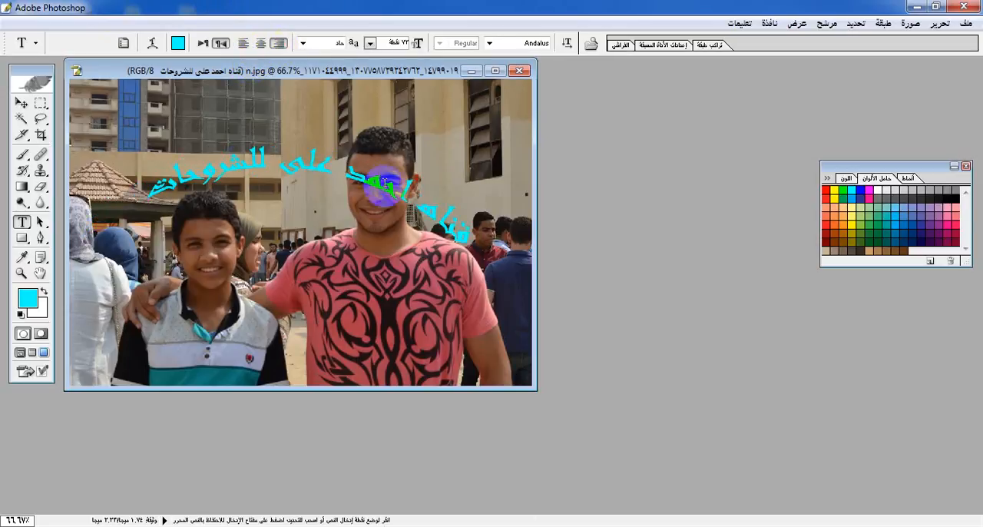
left_click(304, 44)
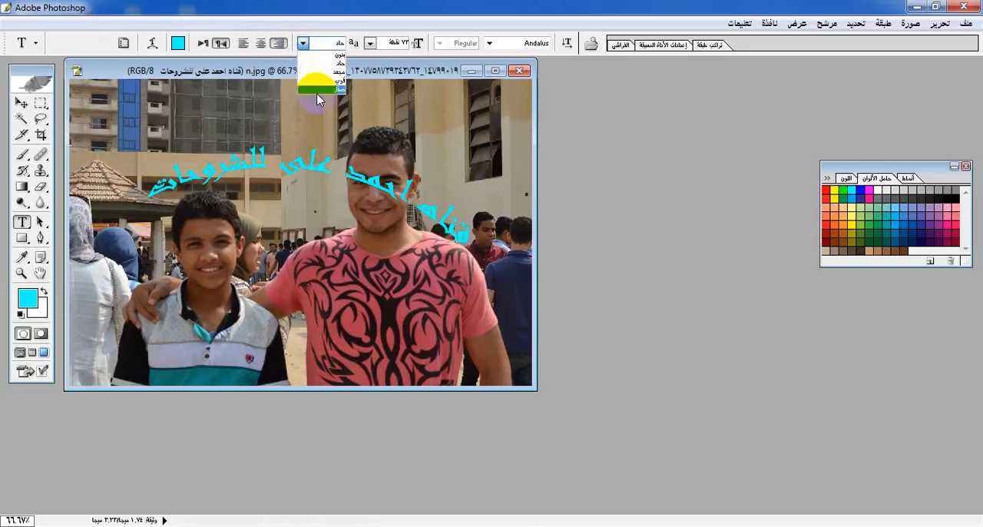
left_click(393, 81)
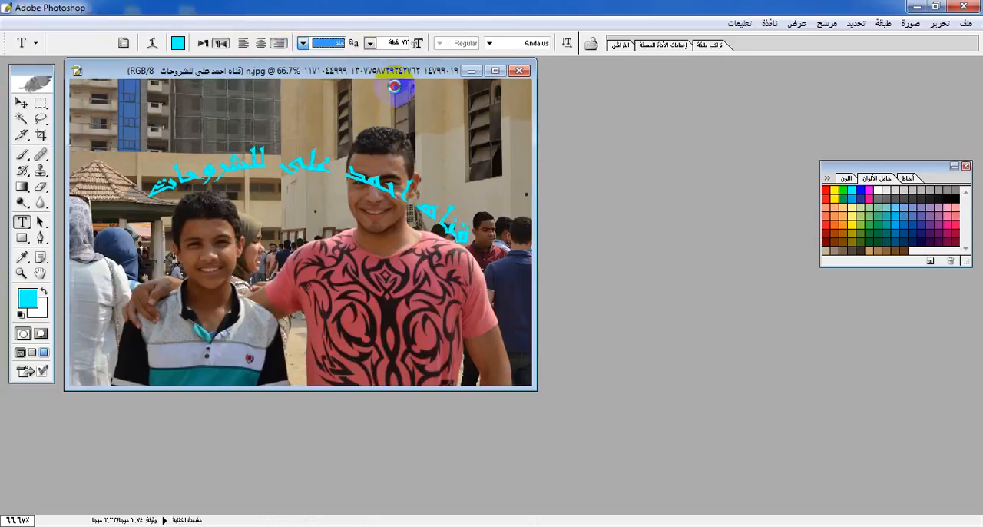
left_click(371, 44)
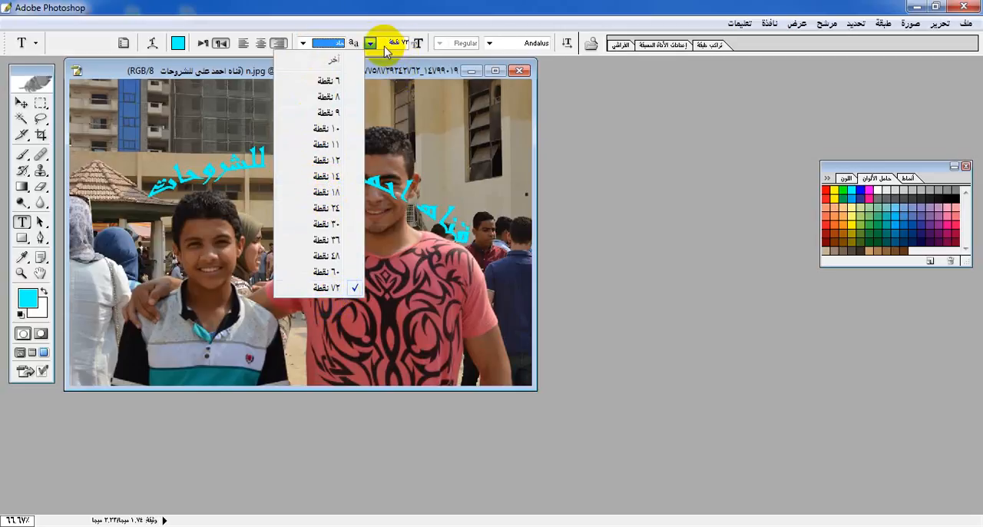
left_click(438, 49)
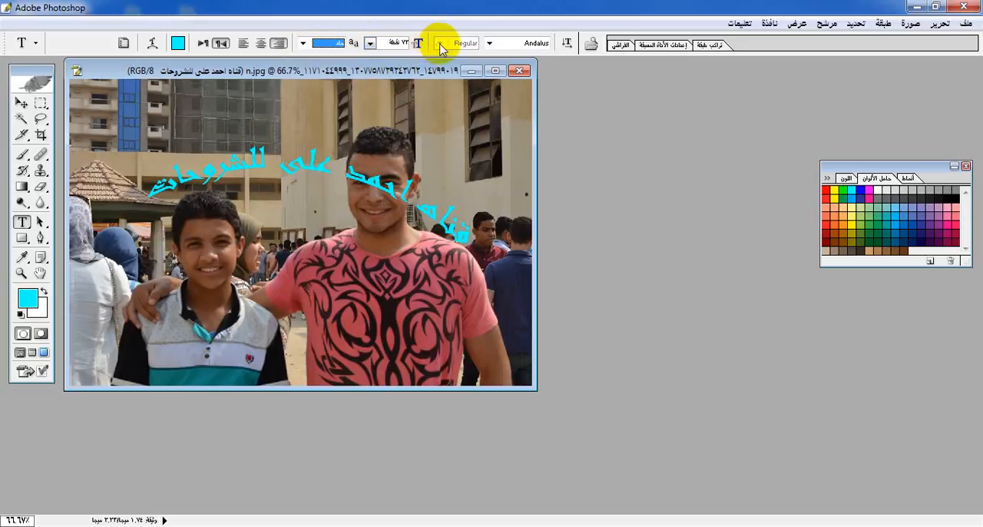
left_click(489, 43)
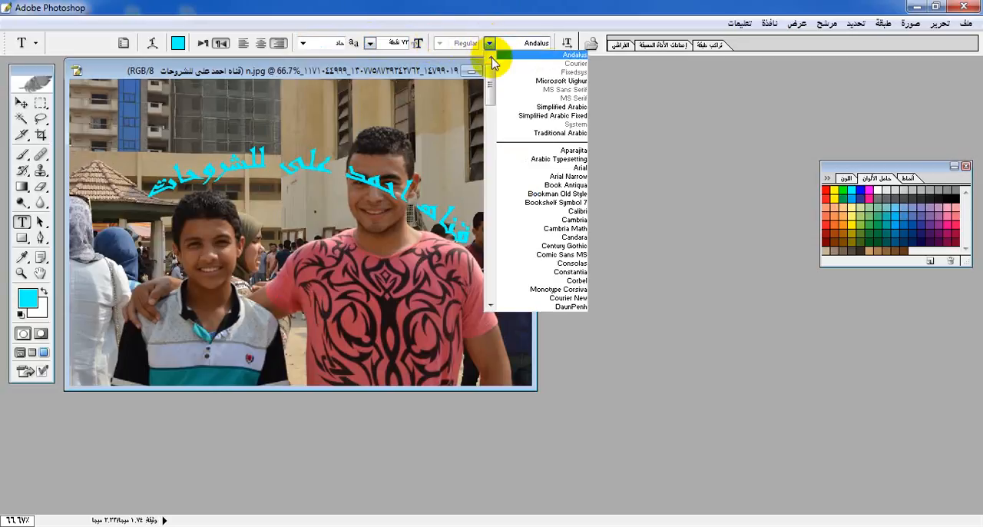
left_click(653, 161)
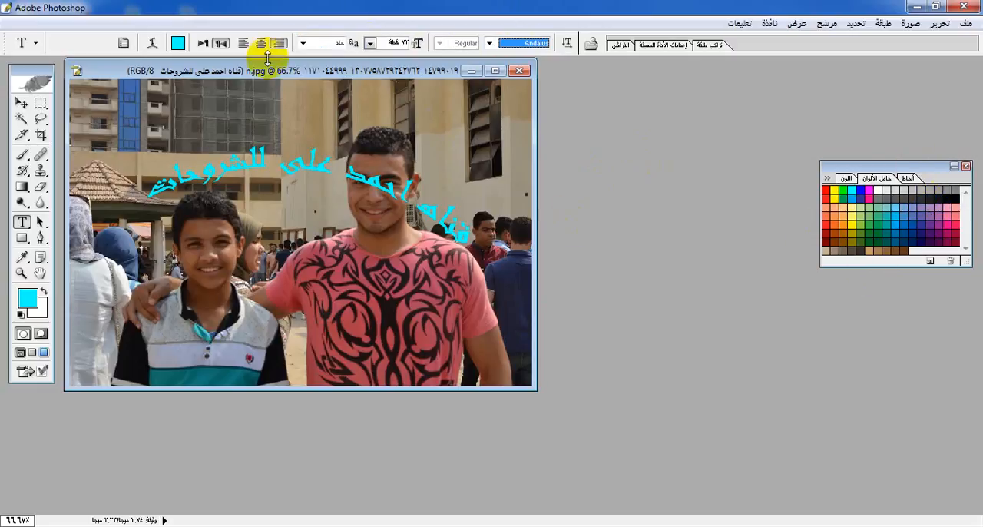
Open the text colour picker and dismiss it without choosing a colour
left_click(177, 42)
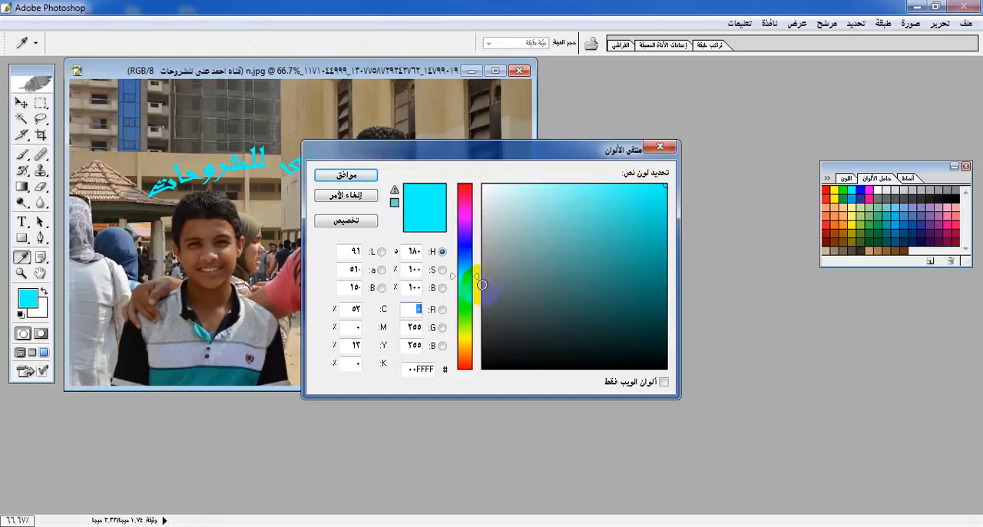
left_click(662, 147)
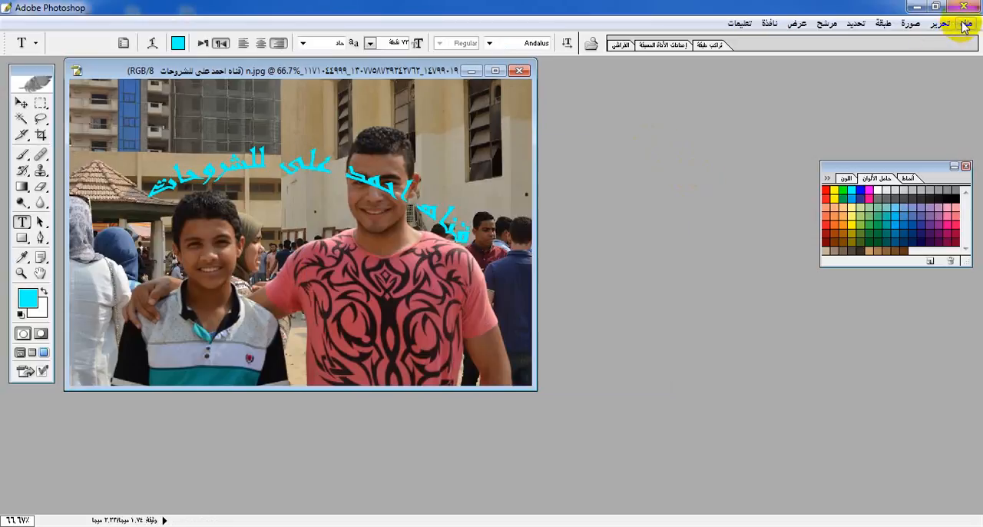
Start saving the captioned photo under a new name in PNG format
left_click(966, 23)
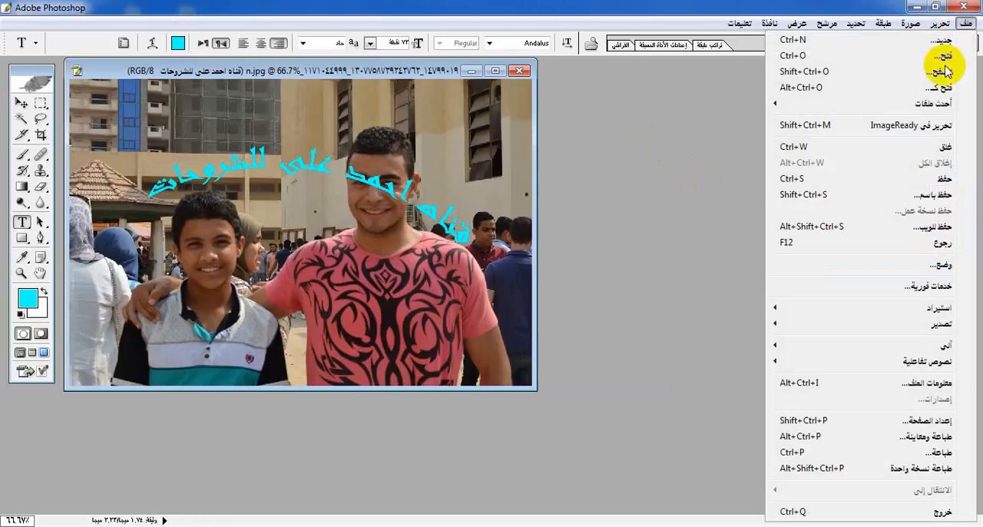
left_click(876, 196)
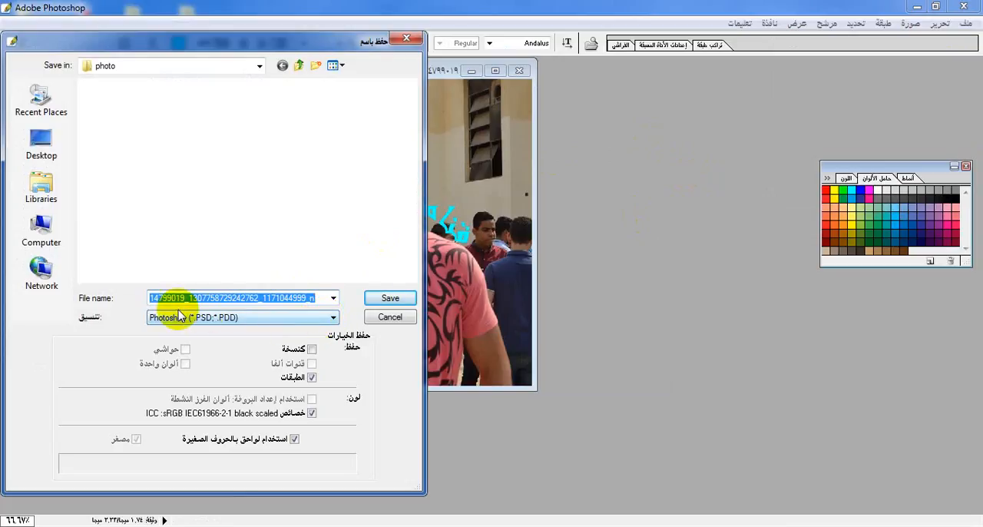
left_click(333, 317)
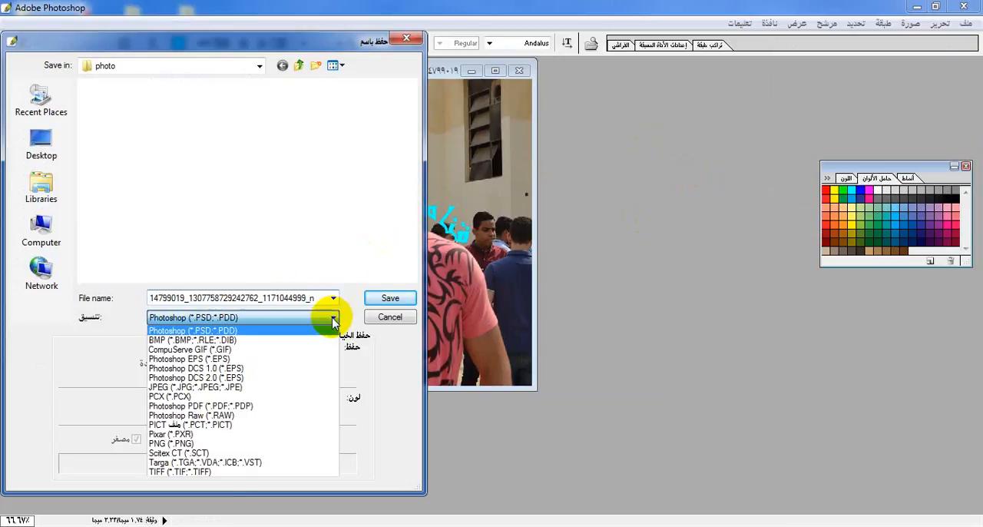
left_click(219, 445)
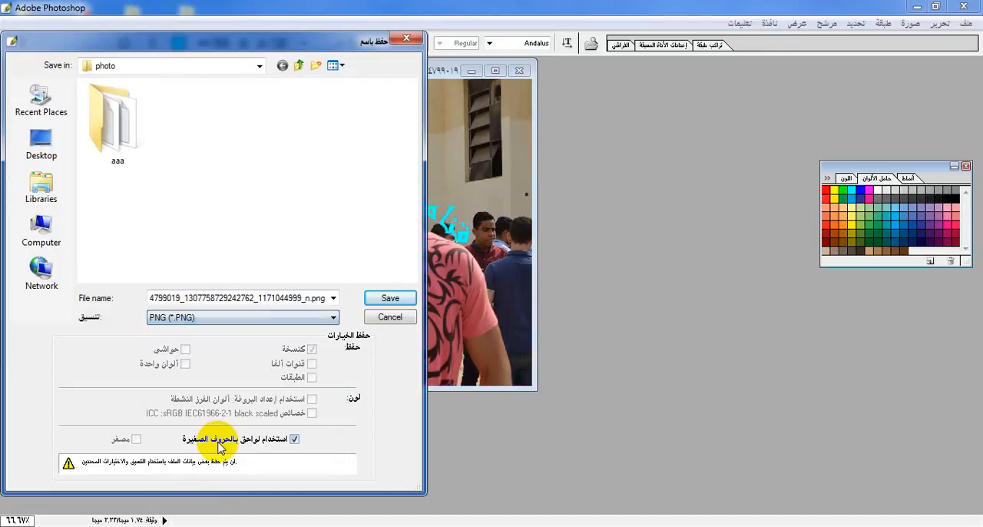
Clear the suggested file name and try out Arabic text as the name of the PNG
double_click(311, 300)
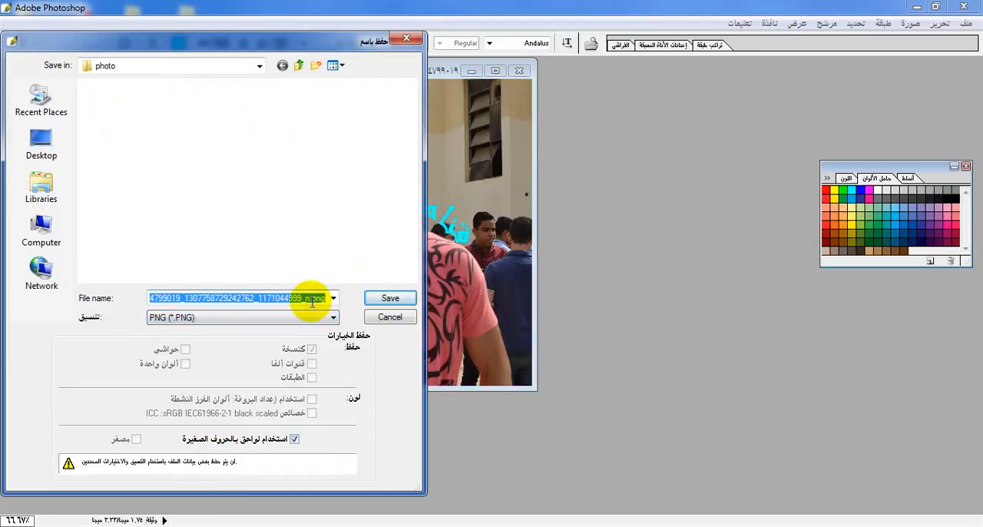
key("BackSpace")
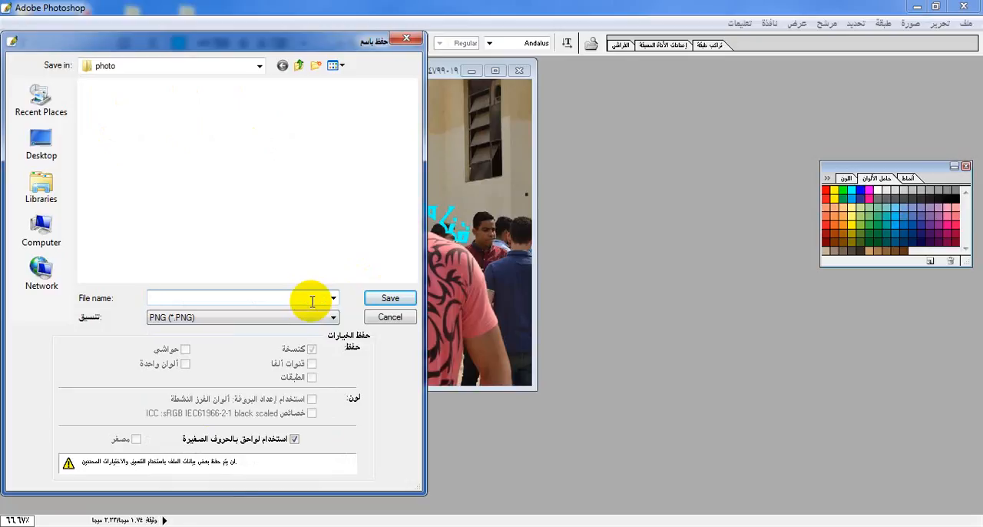
type("اشةخ ؤاشششىىثم")
key("BackSpace")
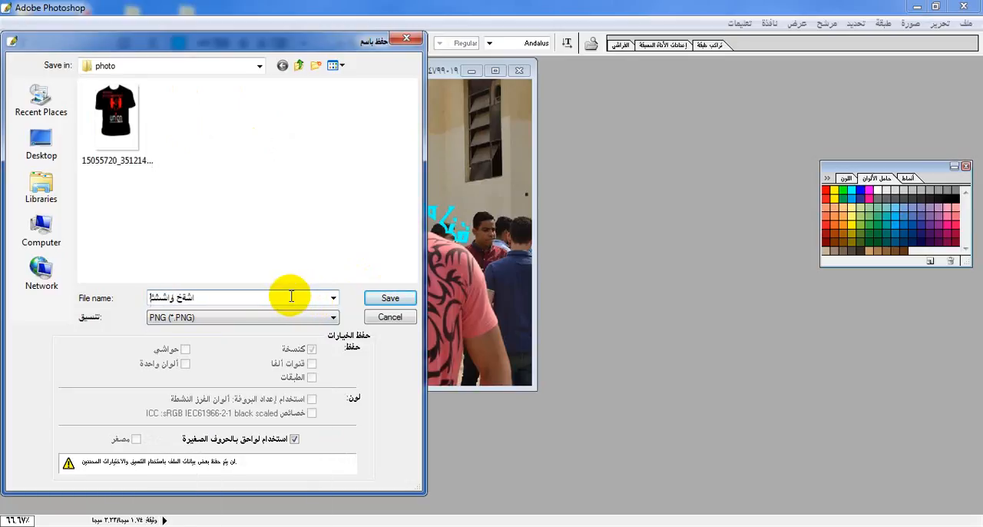
key("BackSpace")
key("BackSpace")
key("BackSpace")
key("BackSpace")
key("BackSpace")
key("BackSpace")
key("BackSpace")
key("BackSpace")
key("BackSpace")
key("BackSpace")
key("BackSpace")
type("ششششششششش")
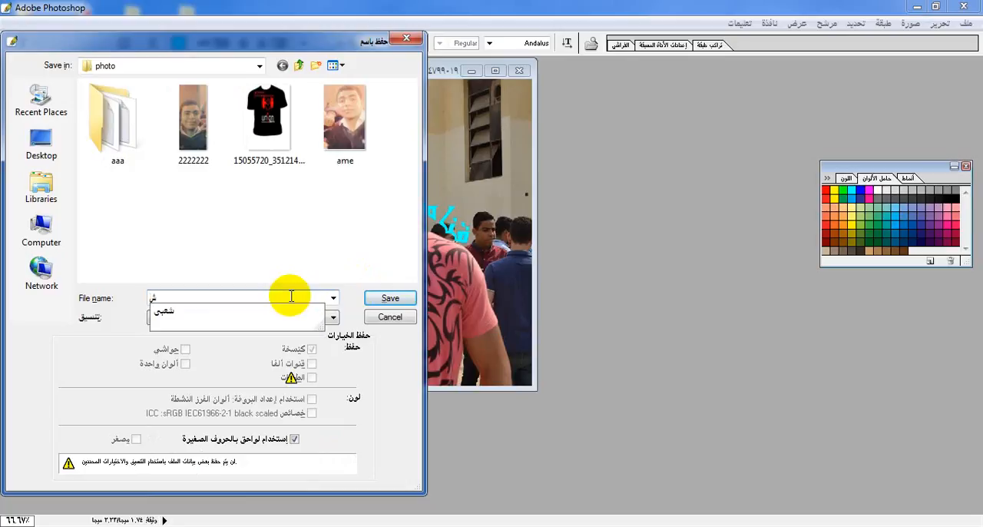
Save the PNG to the Desktop under a short Arabic file name, with interlacing set to none (بدون)
left_click(42, 144)
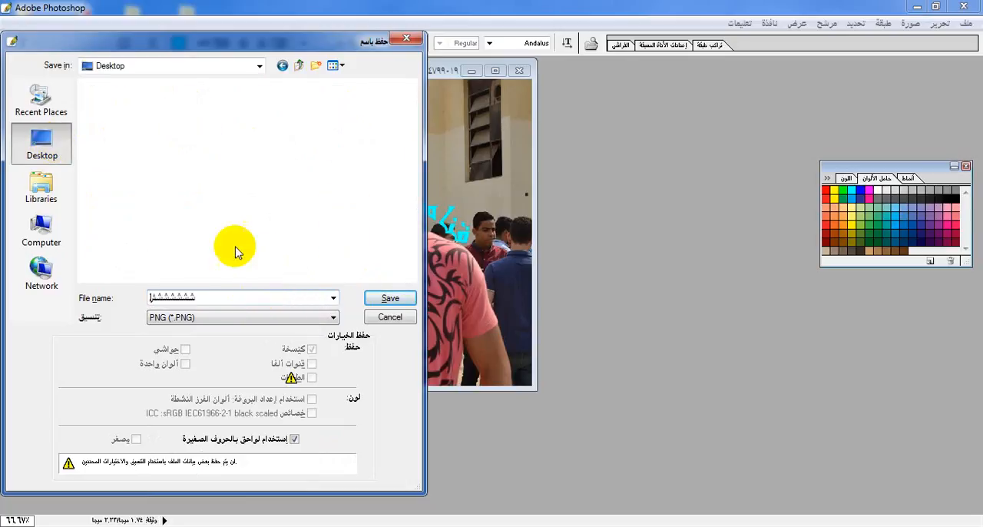
key("BackSpace")
key("BackSpace")
key("BackSpace")
key("BackSpace")
key("BackSpace")
key("BackSpace")
key("BackSpace")
key("BackSpace")
key("BackSpace")
key("BackSpace")
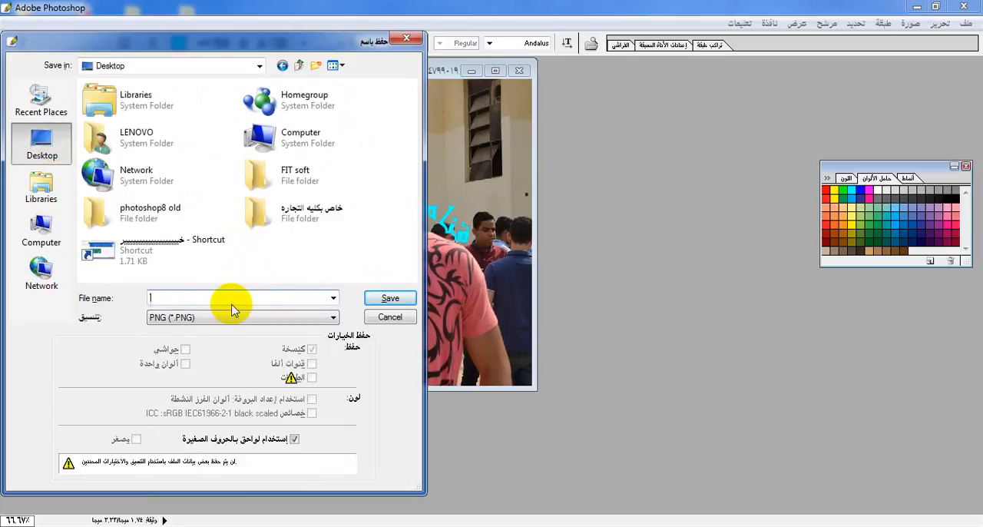
left_click(393, 299)
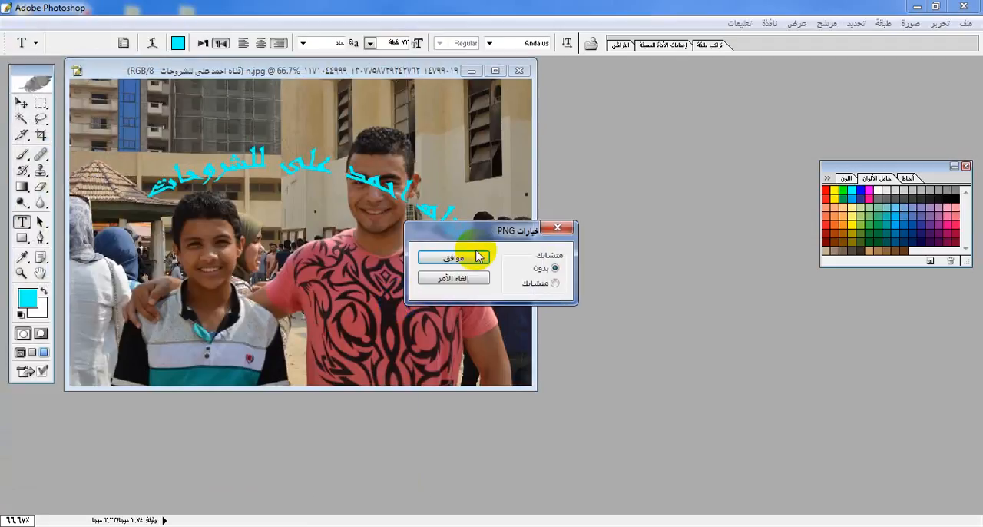
left_click(470, 260)
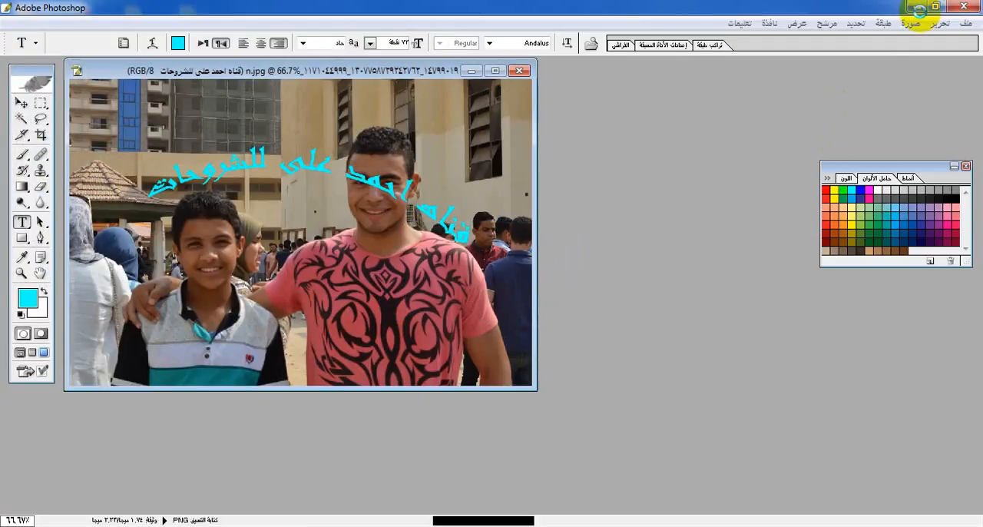
Show the Windows desktop and open the saved PNG with Windows Photo Viewer
right_click(638, 526)
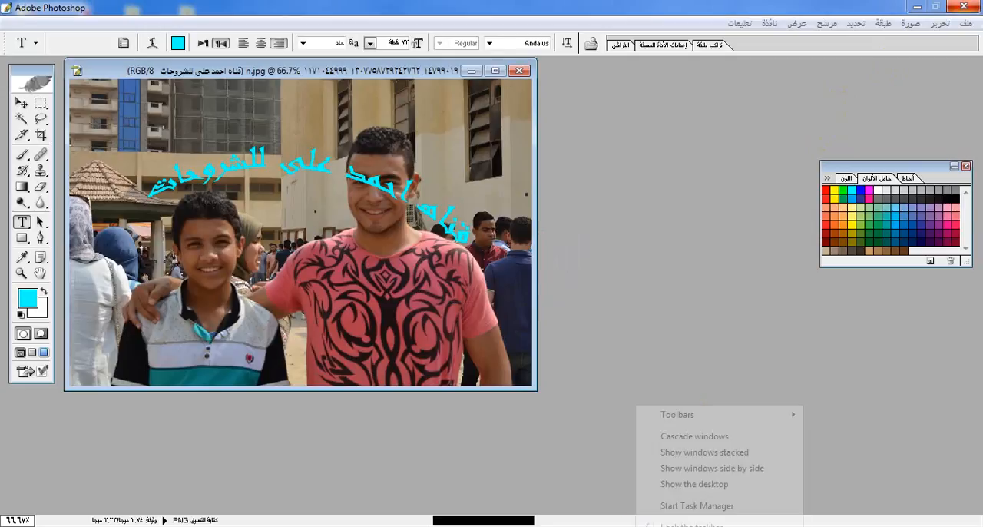
left_click(655, 486)
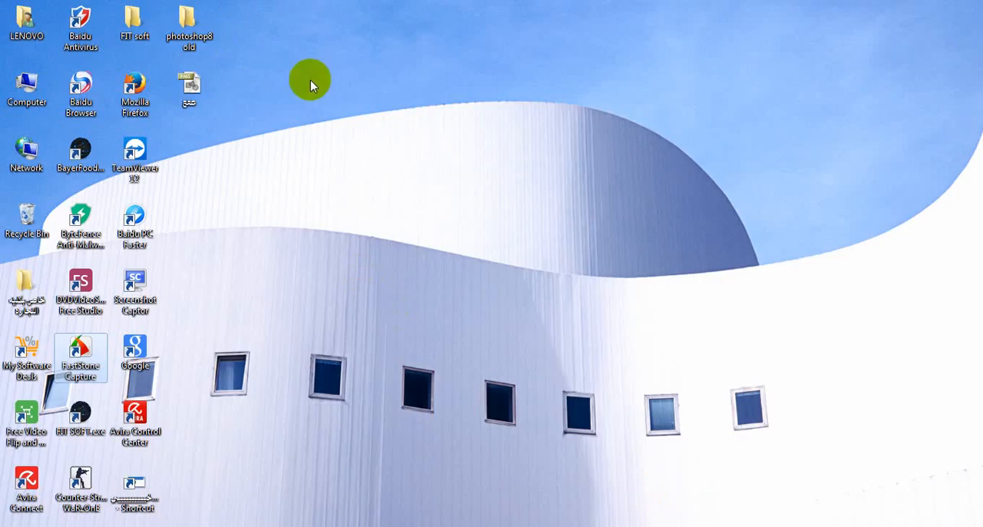
right_click(194, 84)
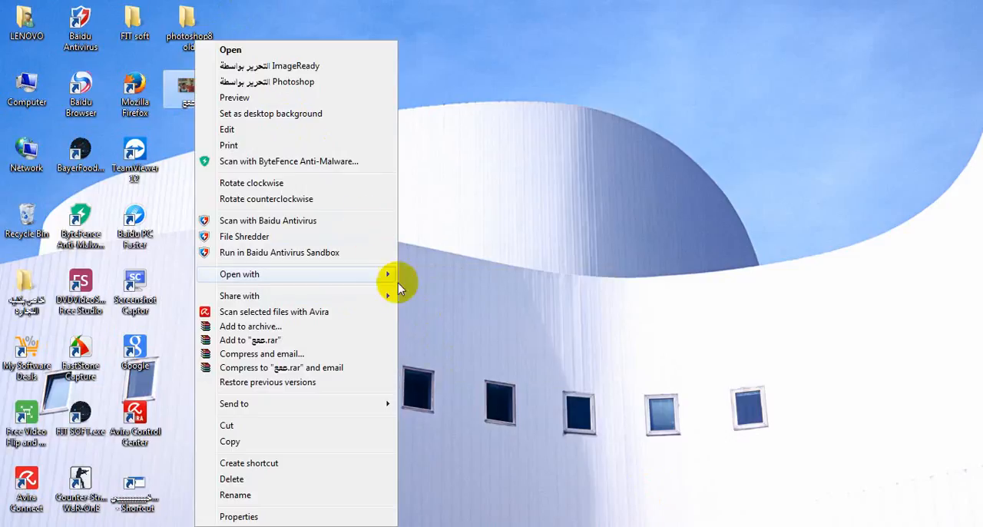
mouse_move(398, 281)
left_click(422, 353)
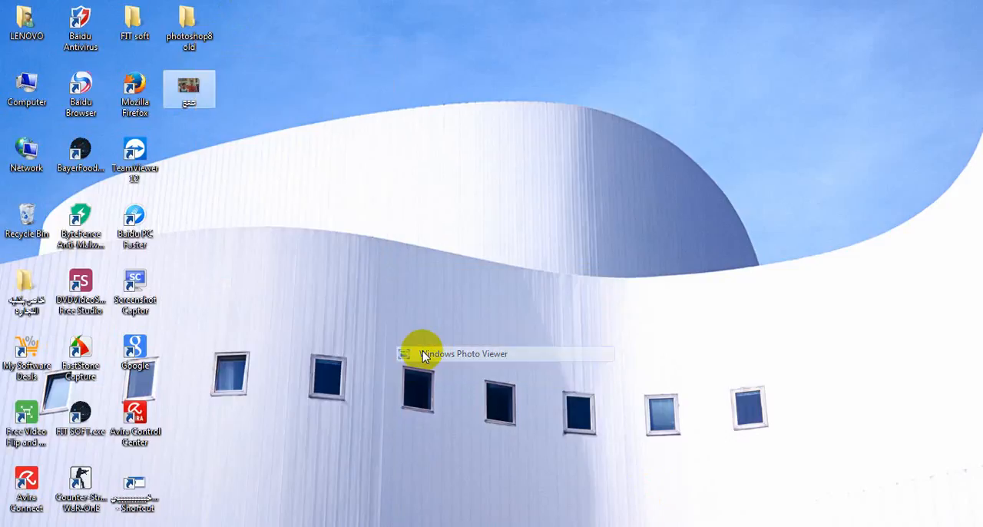